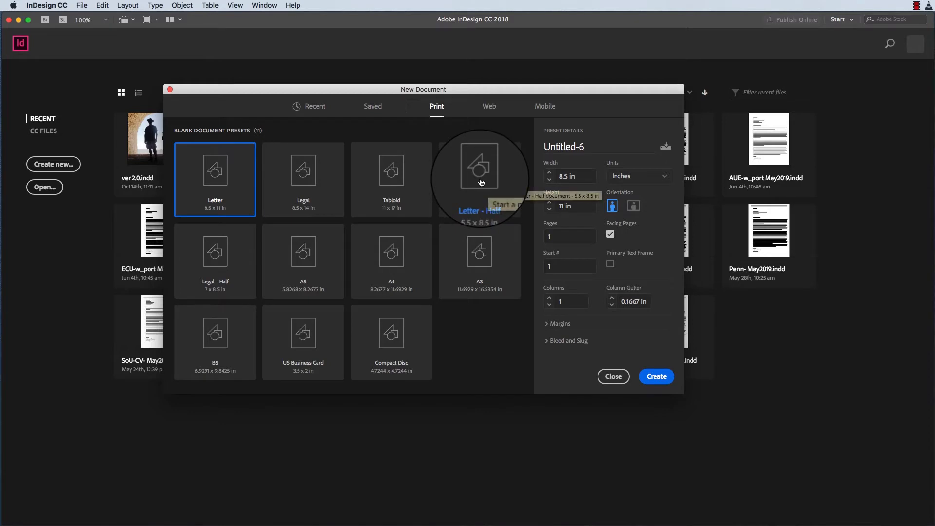
Create a new print document from the Letter - Half preset in landscape orientation.
click(481, 182)
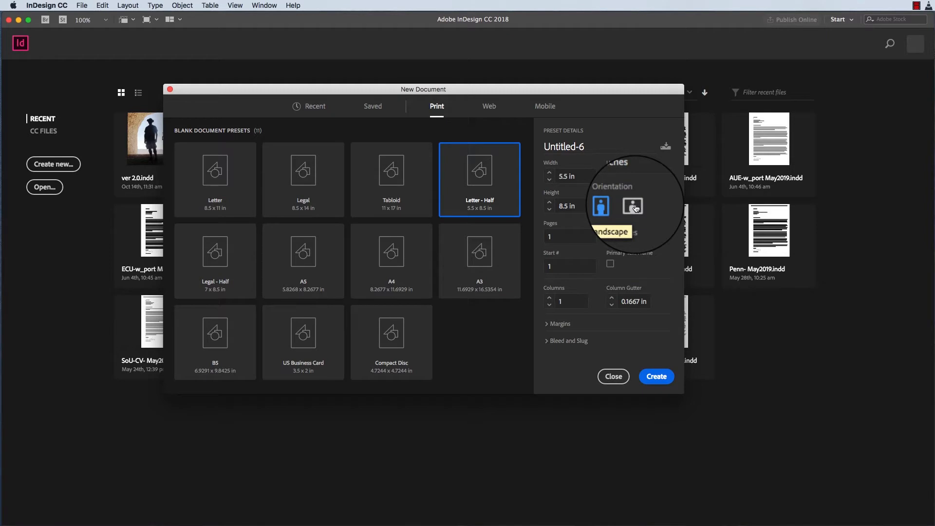
click(661, 378)
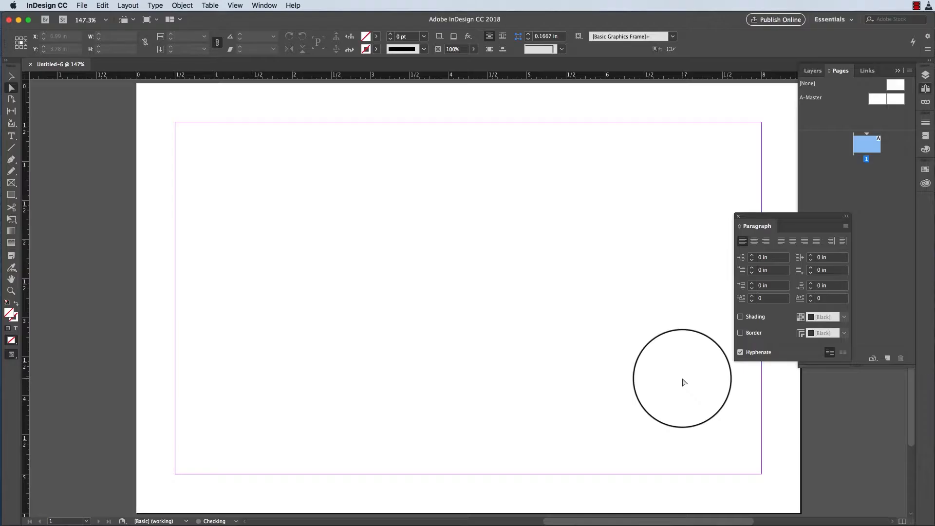
Draw a text frame about 3.8 by 1.6 in near the page's upper-left margin corner and fill it with placeholder text.
click(11, 136)
drag(182, 141, 479, 267)
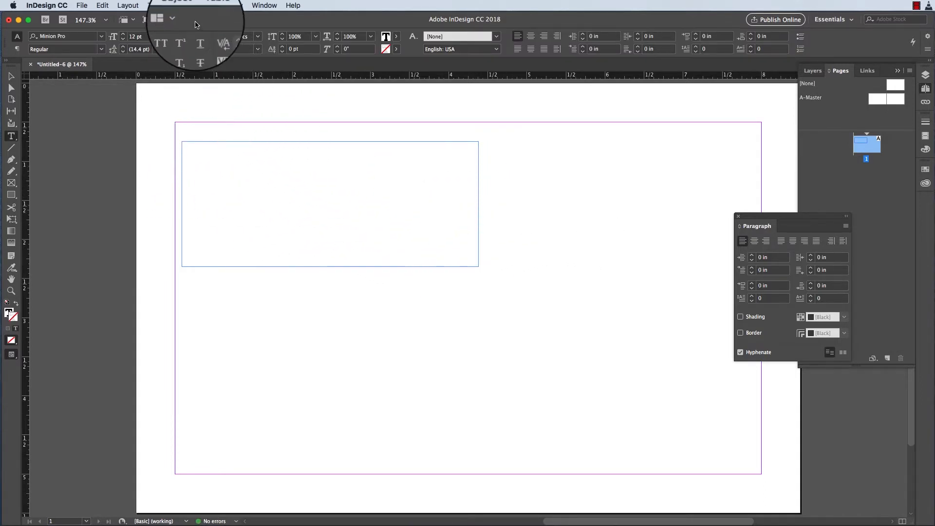
click(155, 5)
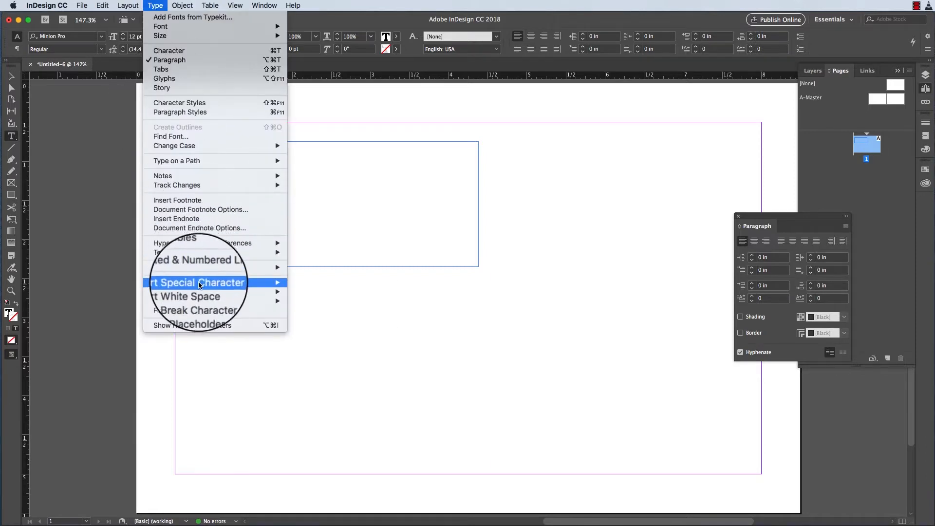
click(200, 311)
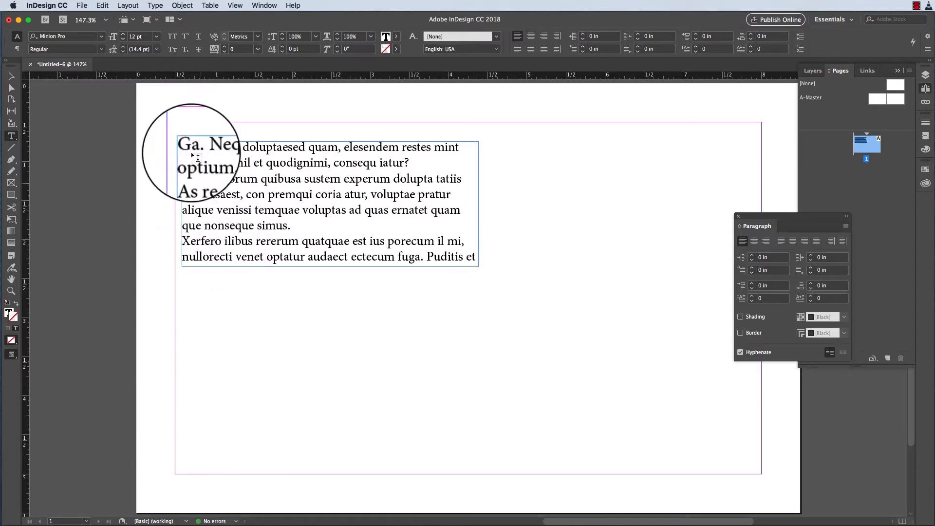
Show hidden characters and delete both paragraph breaks so the placeholder text becomes a single paragraph.
click(155, 5)
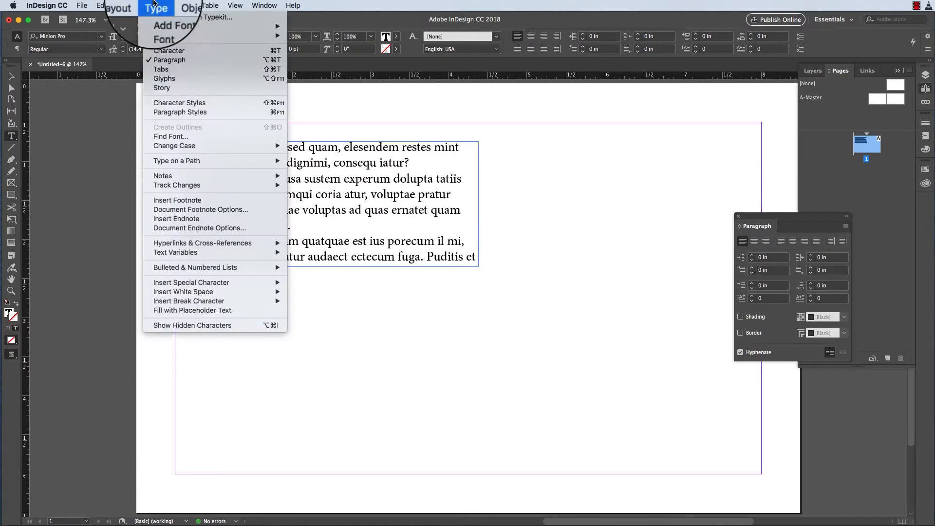
click(195, 325)
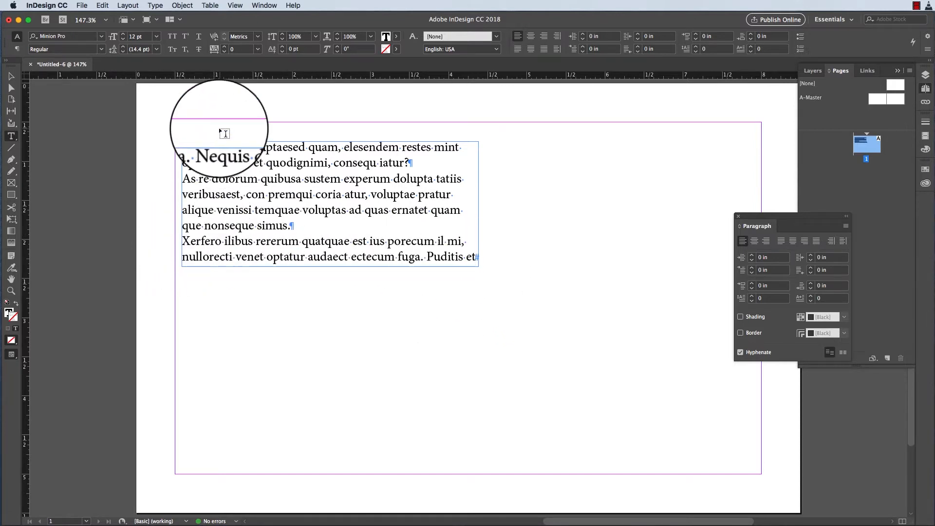
key(BackSpace)
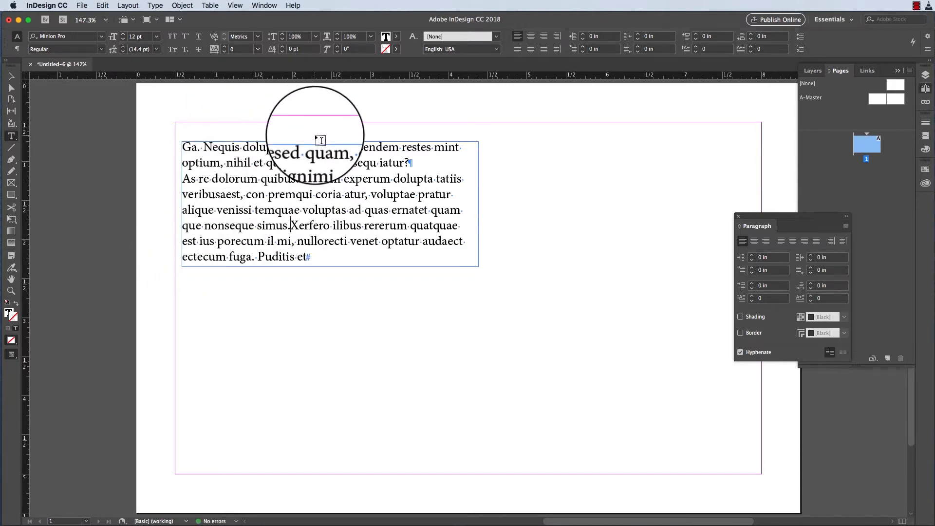
click(184, 182)
key(BackSpace)
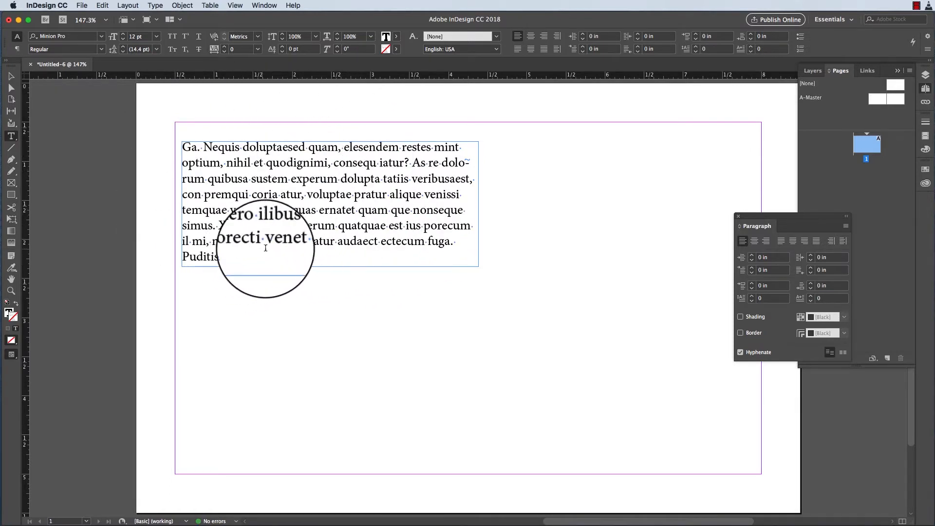
Select the whole paragraph and give it a drop cap seven lines deep.
click(260, 258)
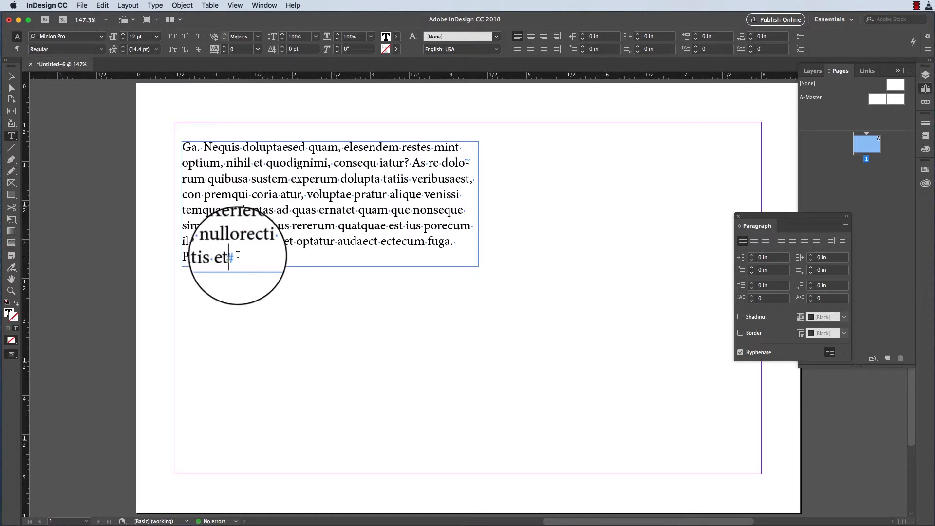
drag(237, 255, 171, 150)
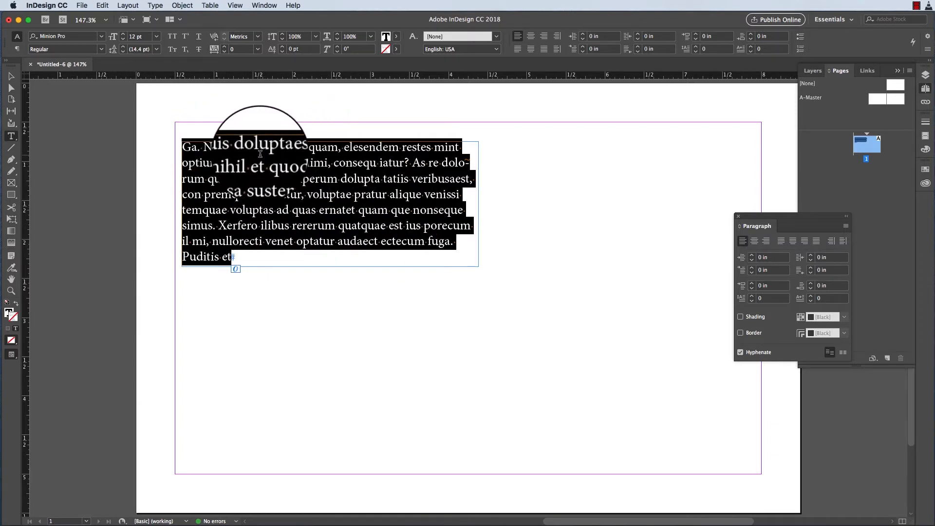
click(696, 47)
click(696, 47)
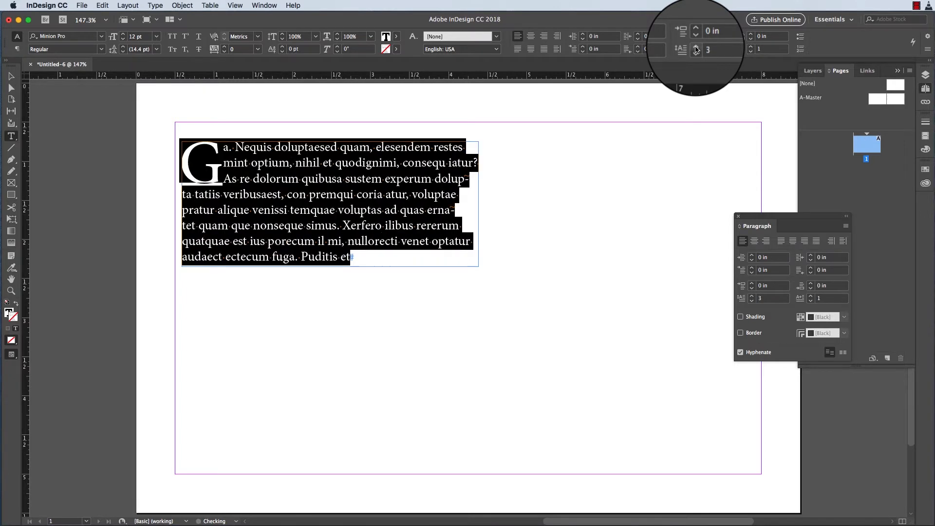
click(696, 48)
click(696, 47)
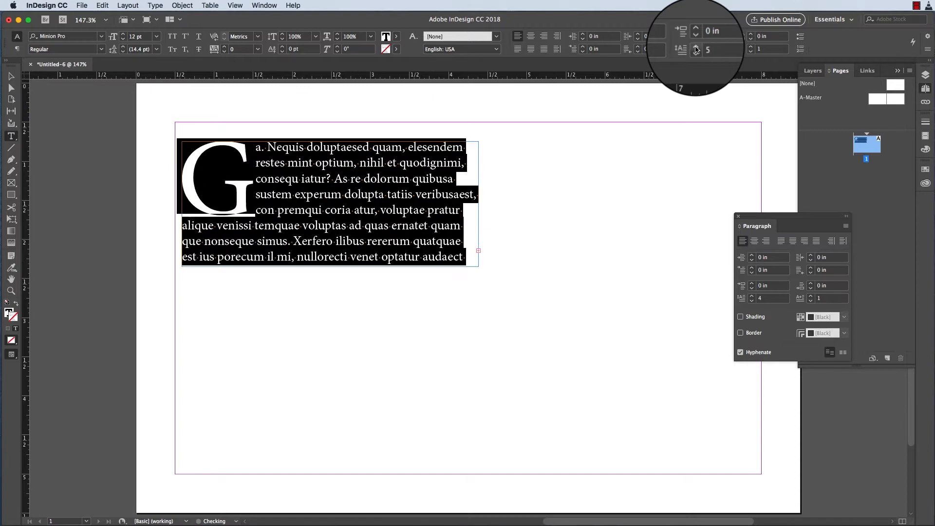
click(696, 47)
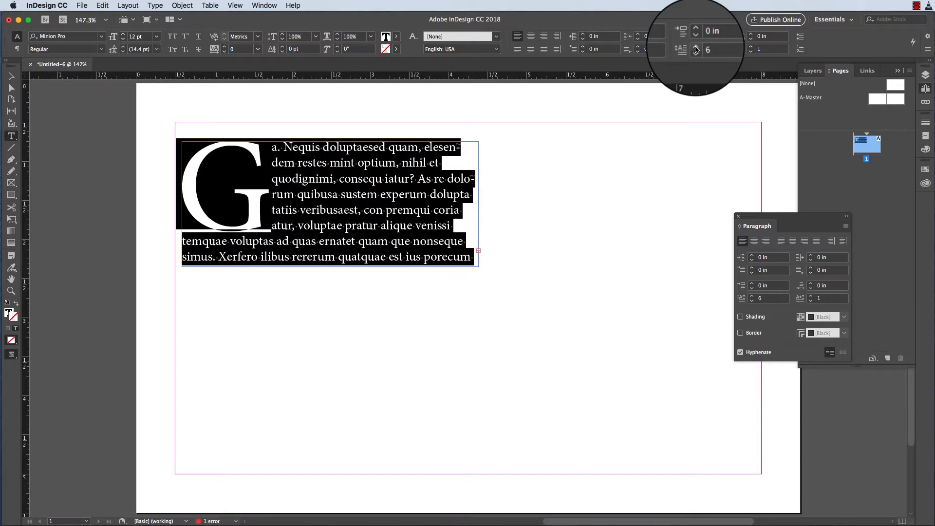
click(696, 47)
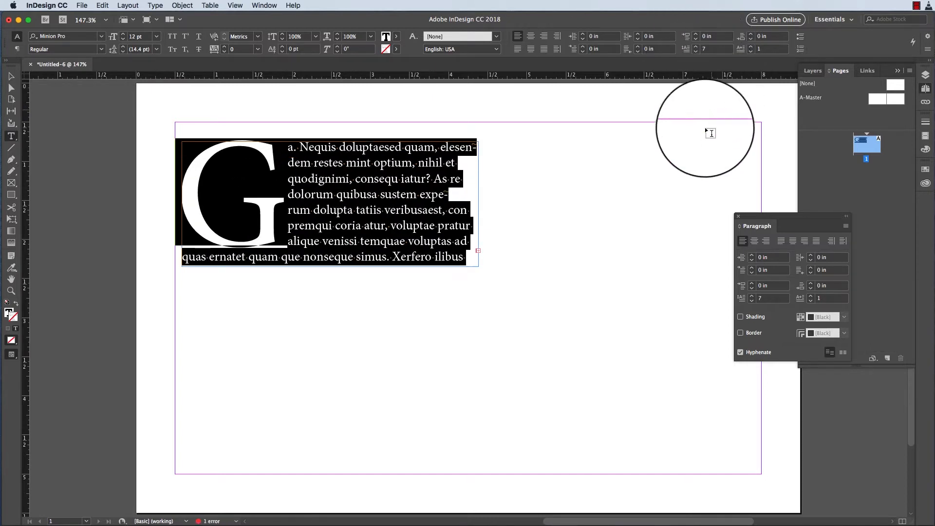
Try extending the drop cap to two, three and four characters, and return it to one character.
click(751, 48)
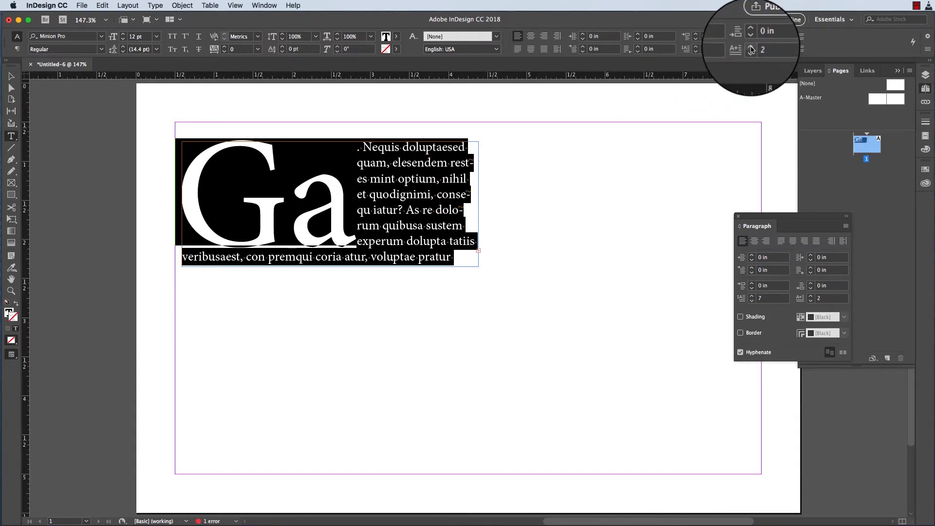
click(752, 48)
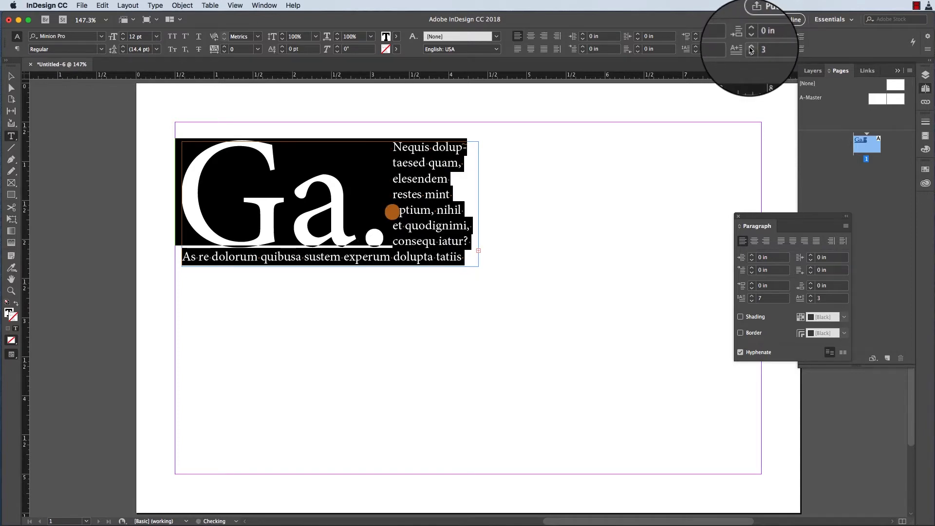
click(751, 48)
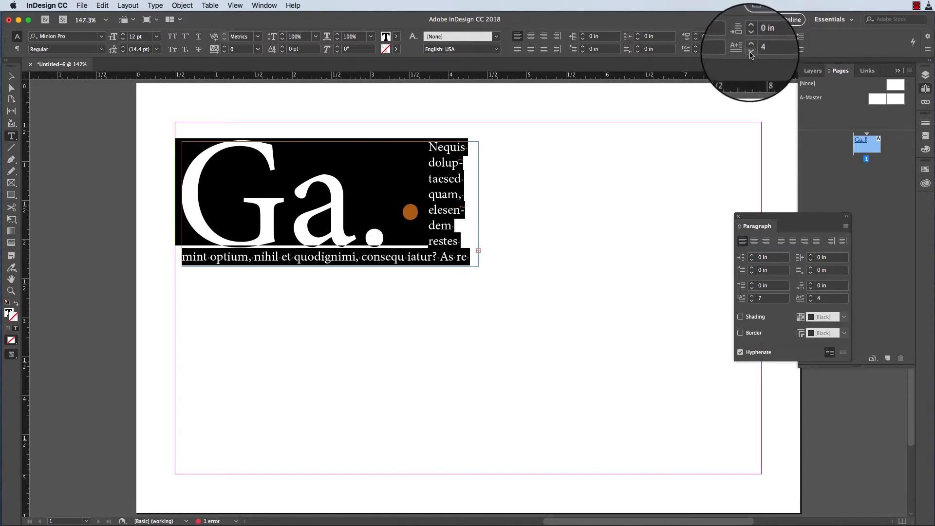
click(751, 51)
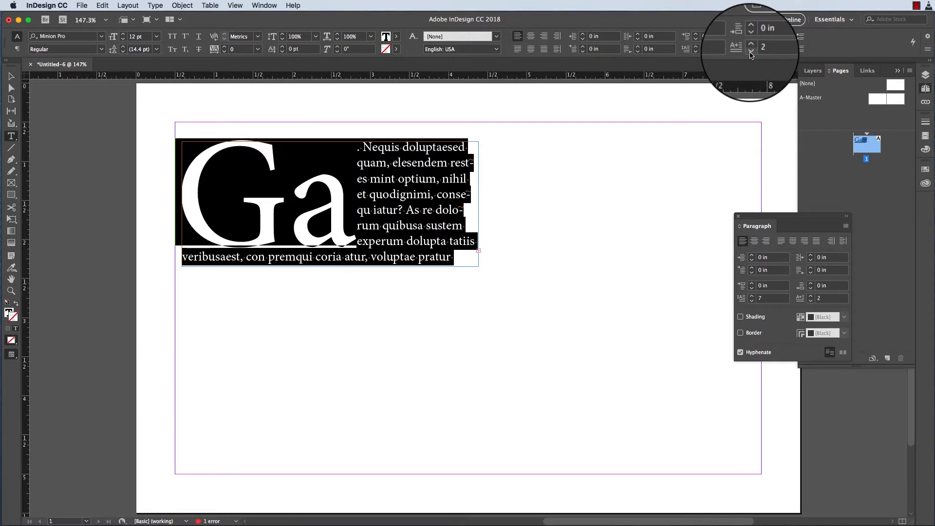
click(751, 51)
drag(576, 251, 563, 248)
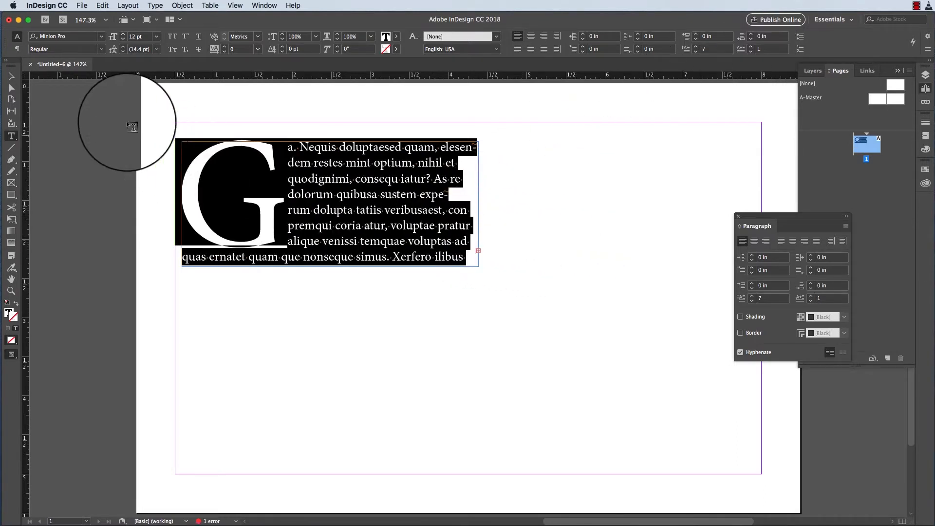
Move the text frame towards the middle of the page and widen it to about 5.5 in.
click(8, 75)
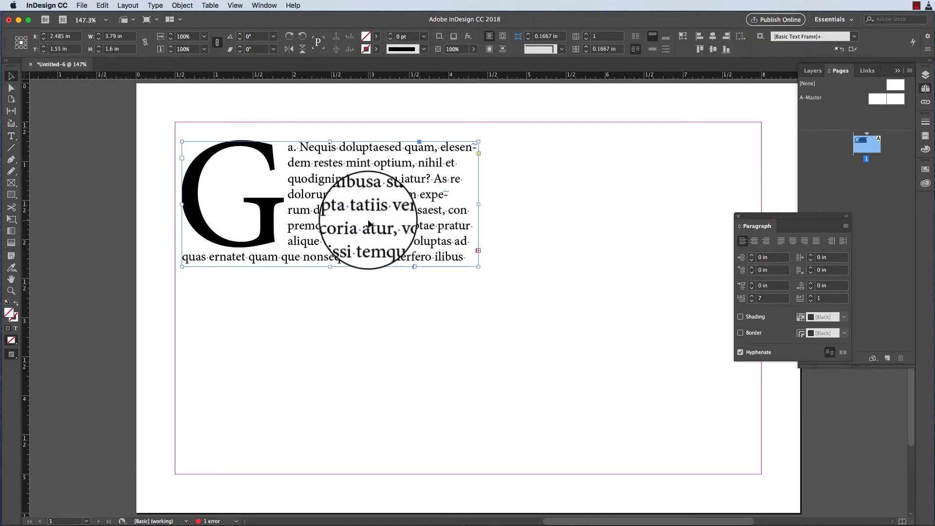
drag(367, 217, 447, 287)
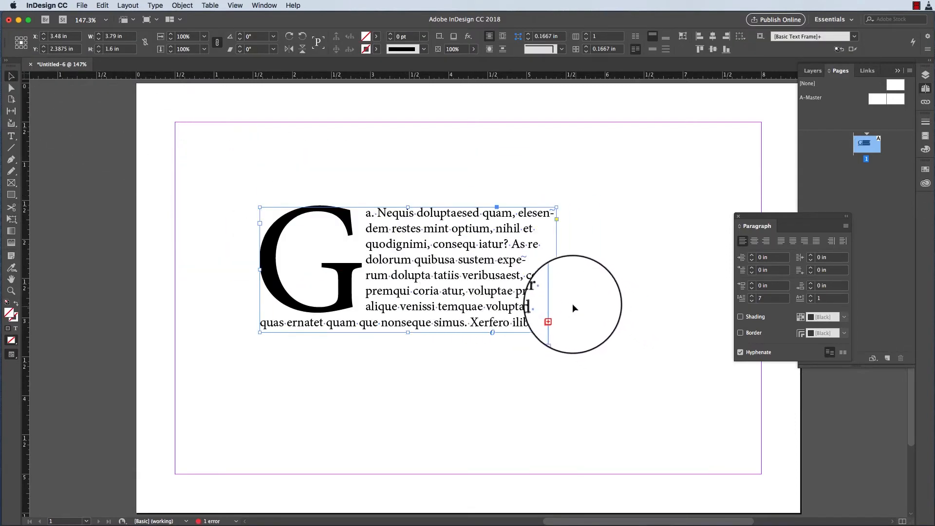
drag(557, 269, 691, 270)
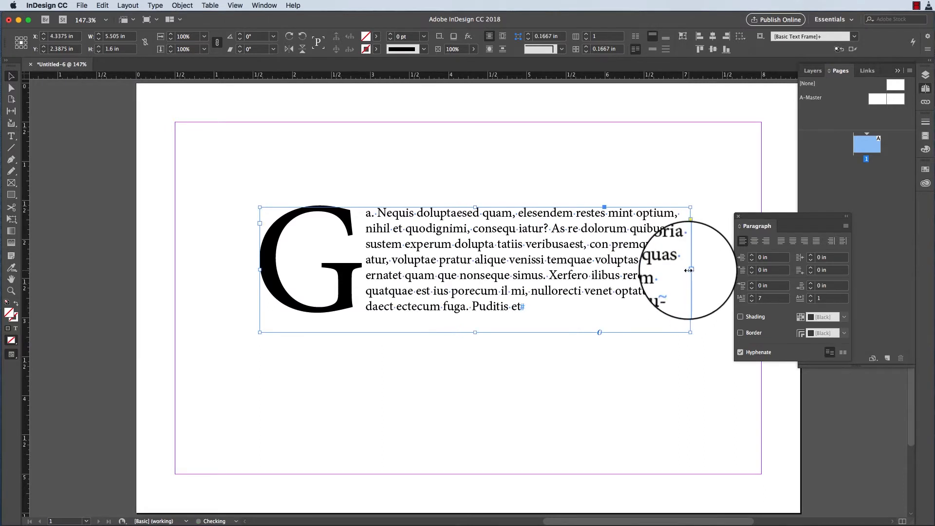
drag(518, 266, 541, 274)
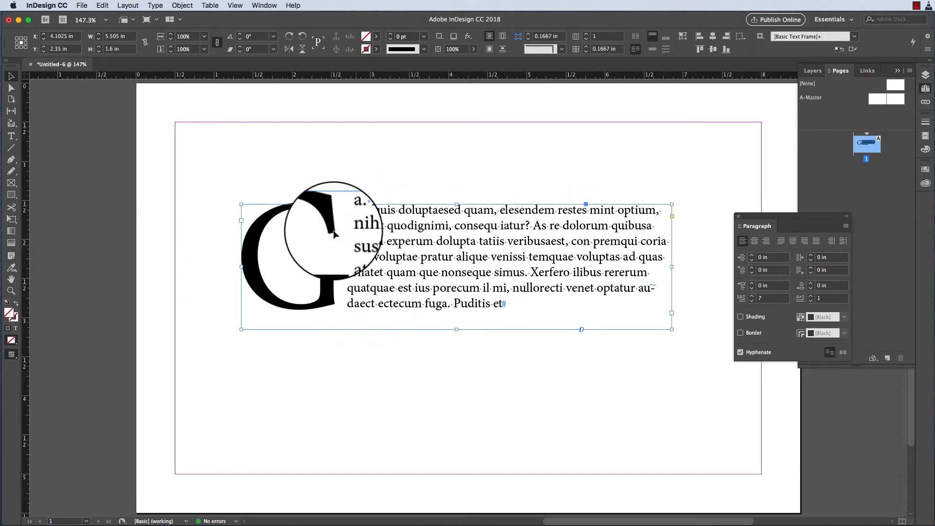
Set the whole paragraph's font size to 11 pt and its leading to 17 pt.
click(11, 136)
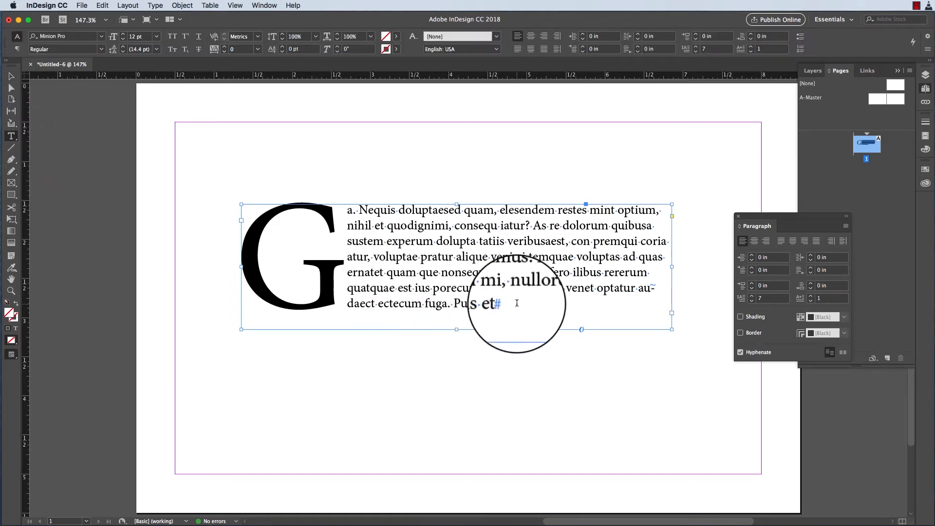
drag(525, 305, 250, 234)
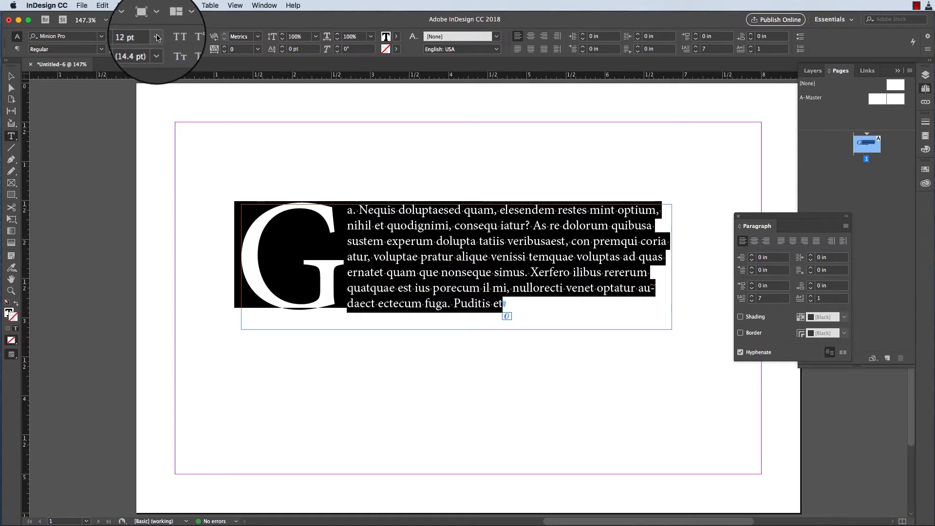
click(157, 37)
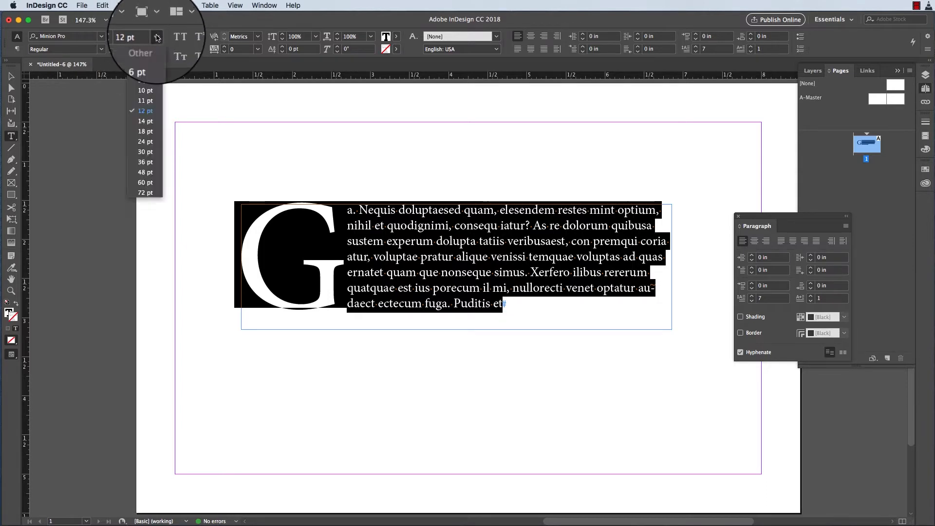
click(147, 97)
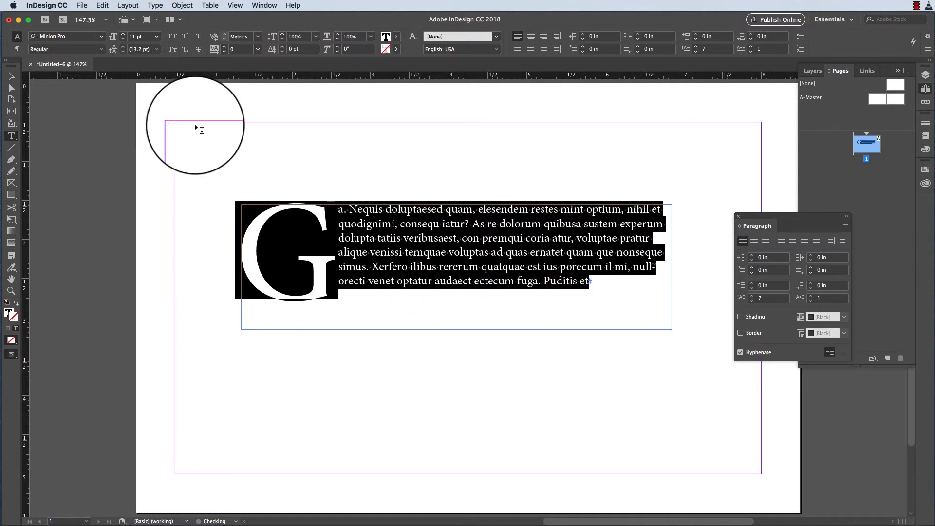
click(123, 48)
click(123, 48)
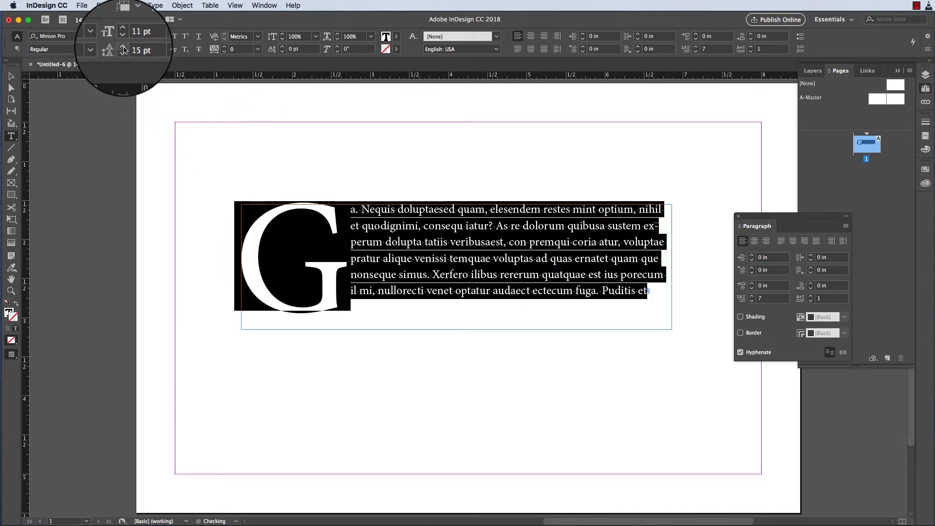
click(124, 48)
click(123, 48)
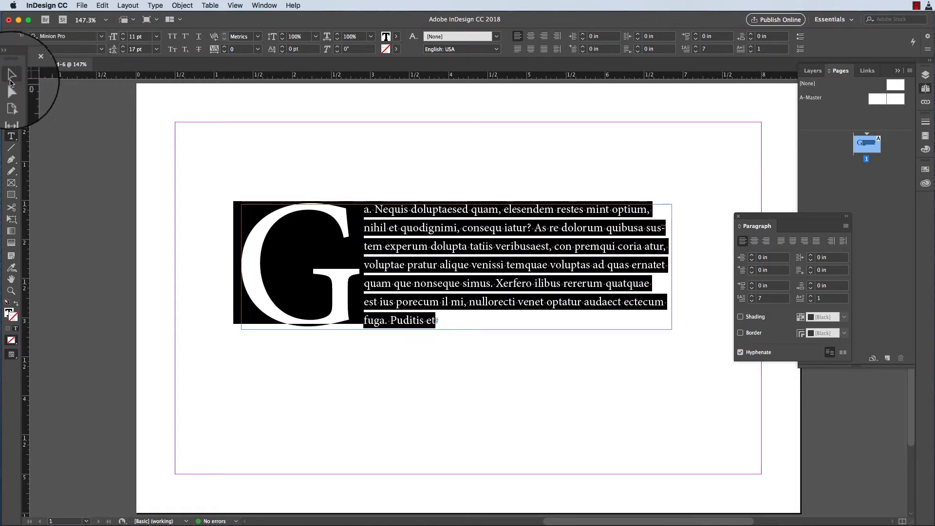
click(10, 78)
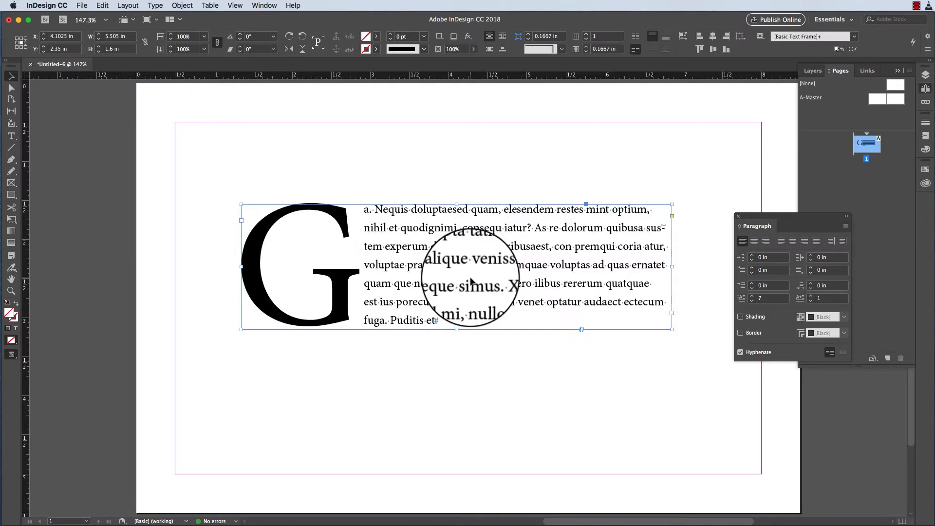
Set the kerning between the drop cap G and the following letter to 60.
double_click(363, 210)
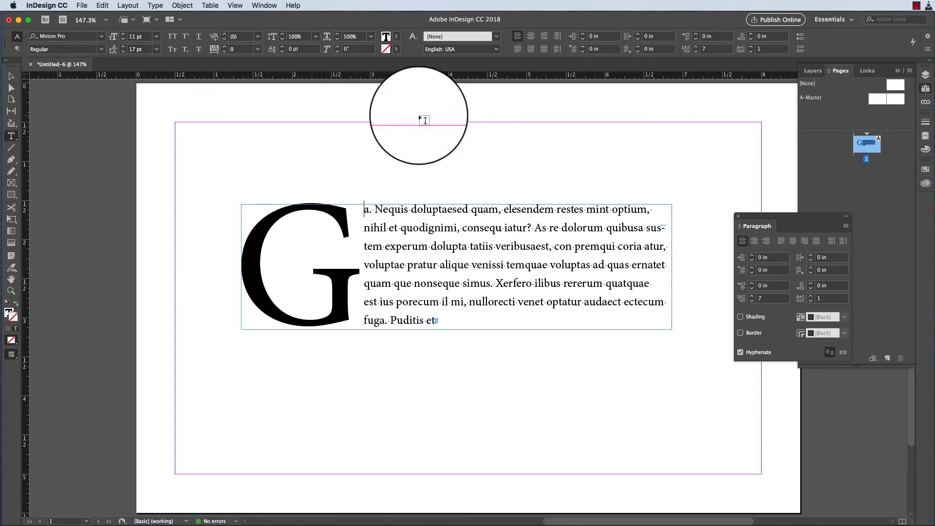
click(225, 37)
click(224, 37)
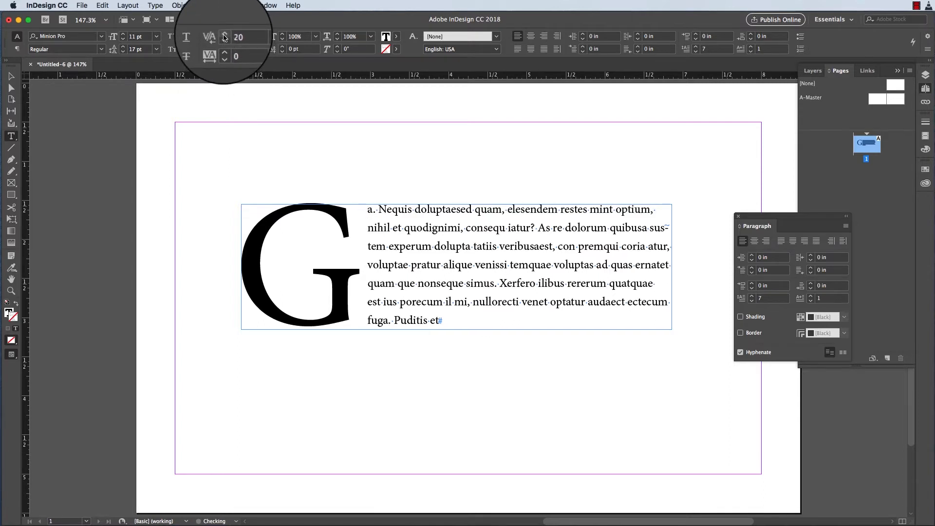
click(224, 37)
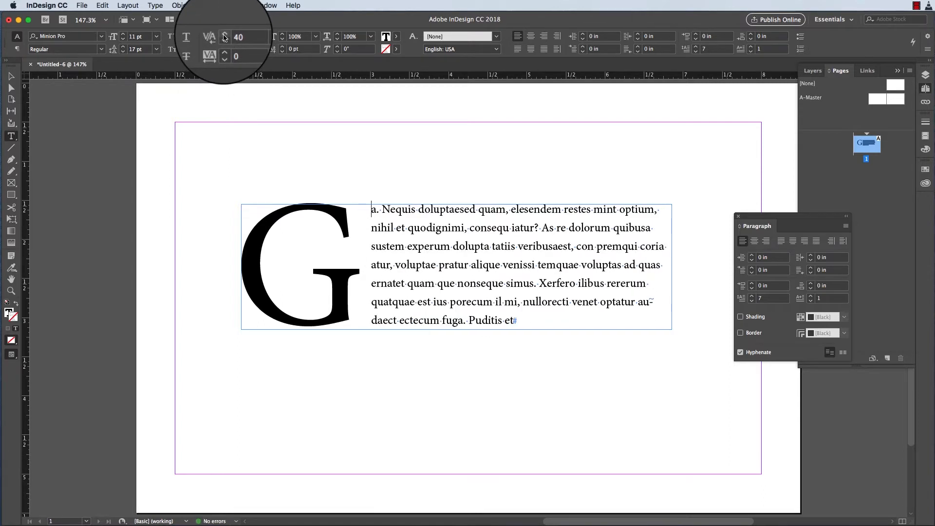
click(224, 37)
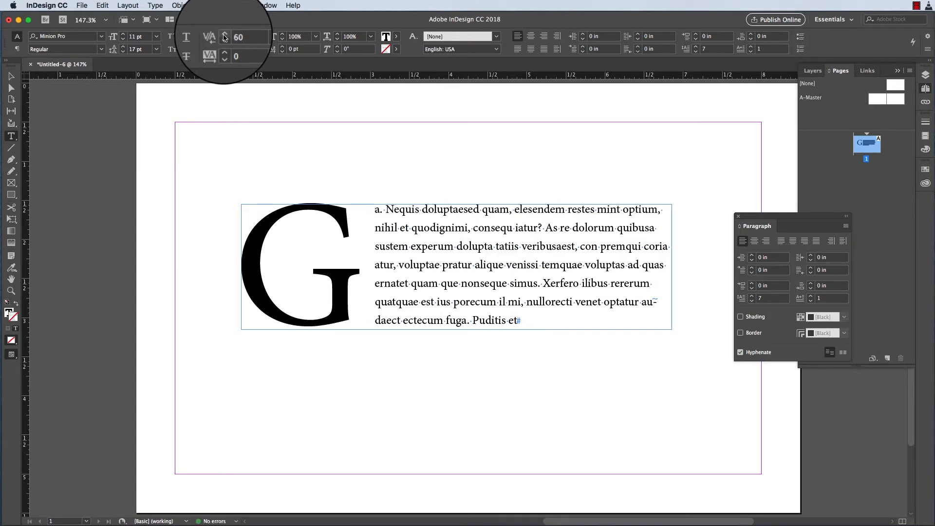
Increase the kerning between the drop cap G and the following letter to 70.
click(225, 37)
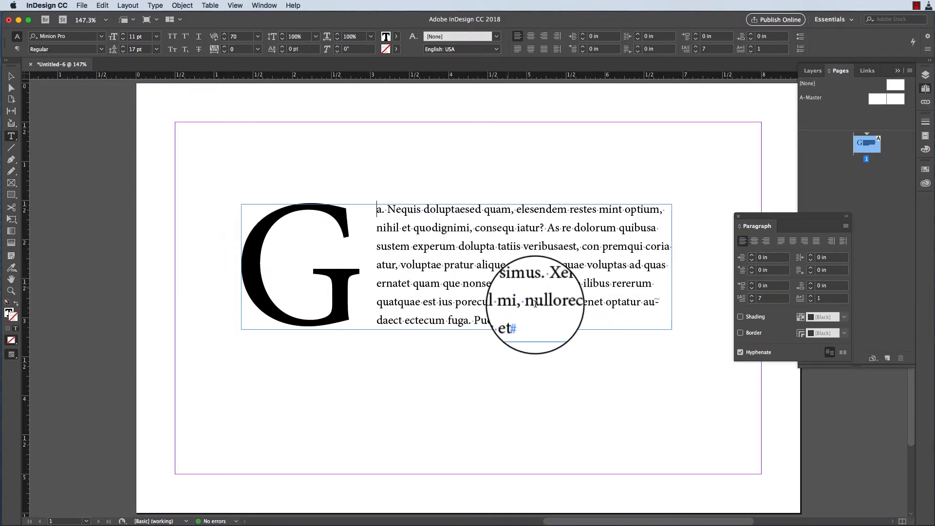
Change the whole paragraph's font to Helvetica Neue and widen the text frame to about 5.69 in so the overset text fits.
drag(521, 320, 248, 234)
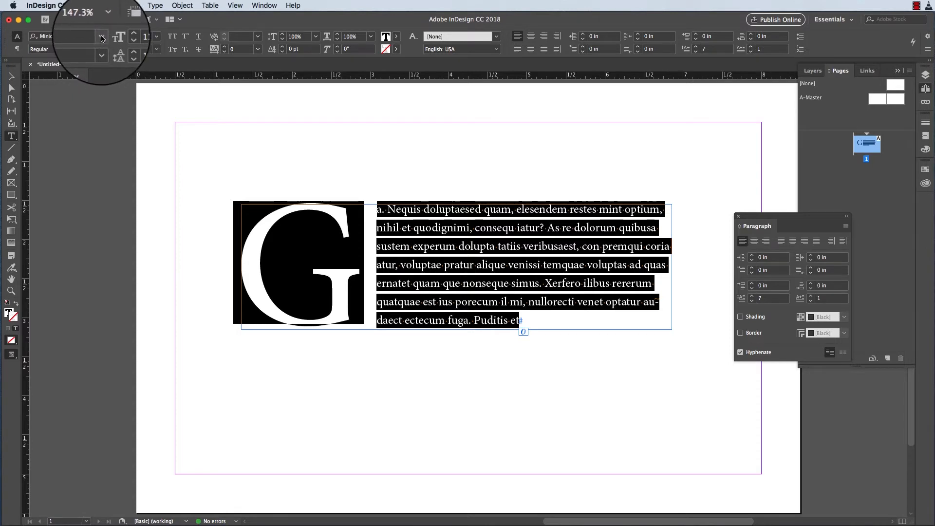
click(102, 39)
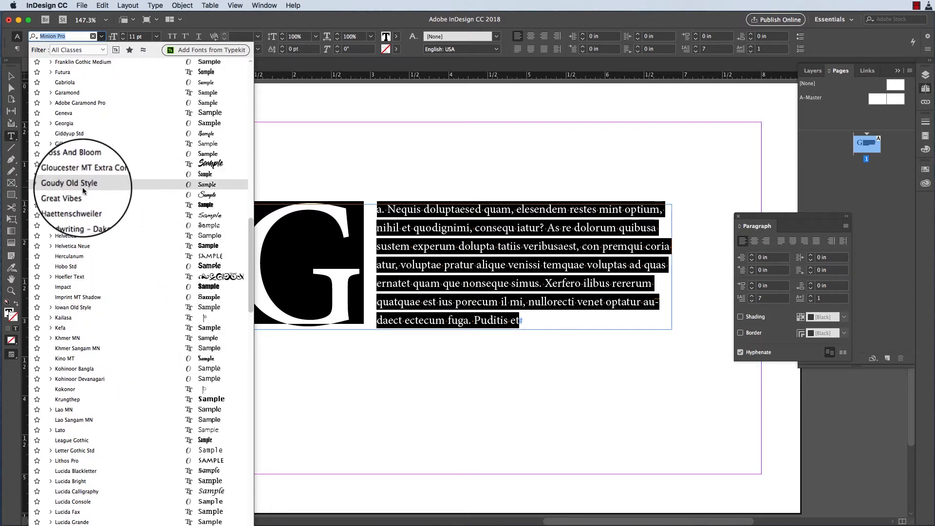
click(80, 247)
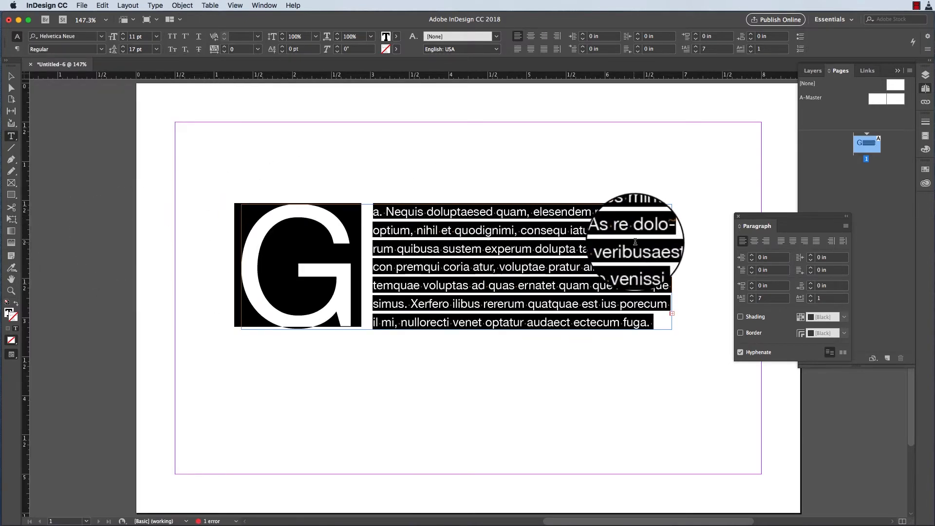
click(589, 285)
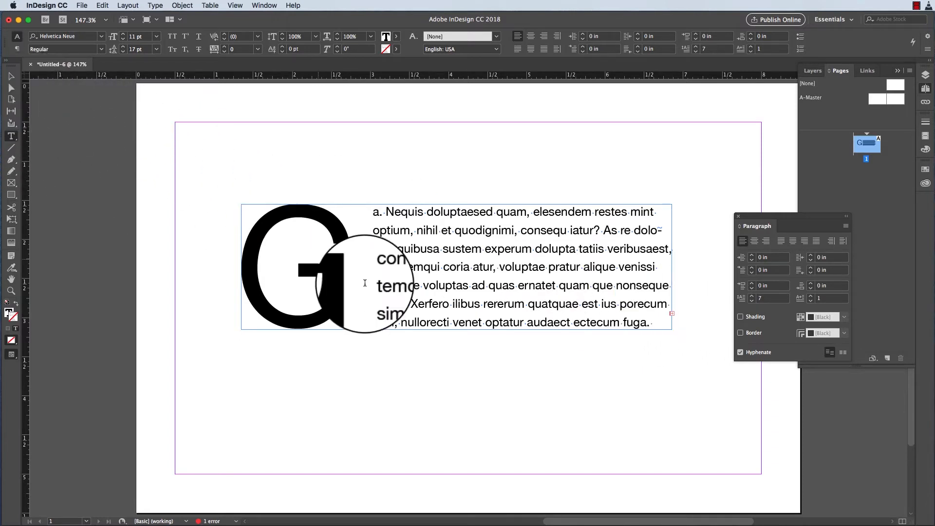
click(10, 76)
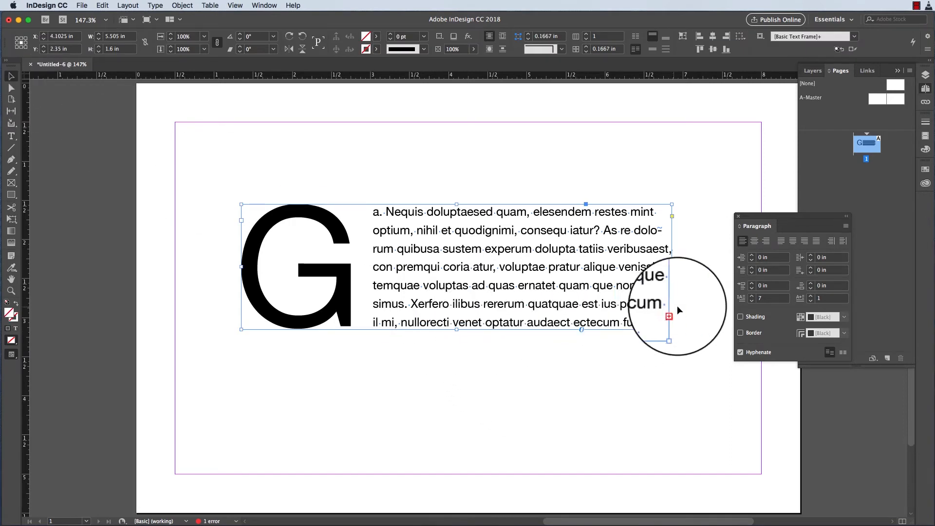
drag(673, 267, 686, 266)
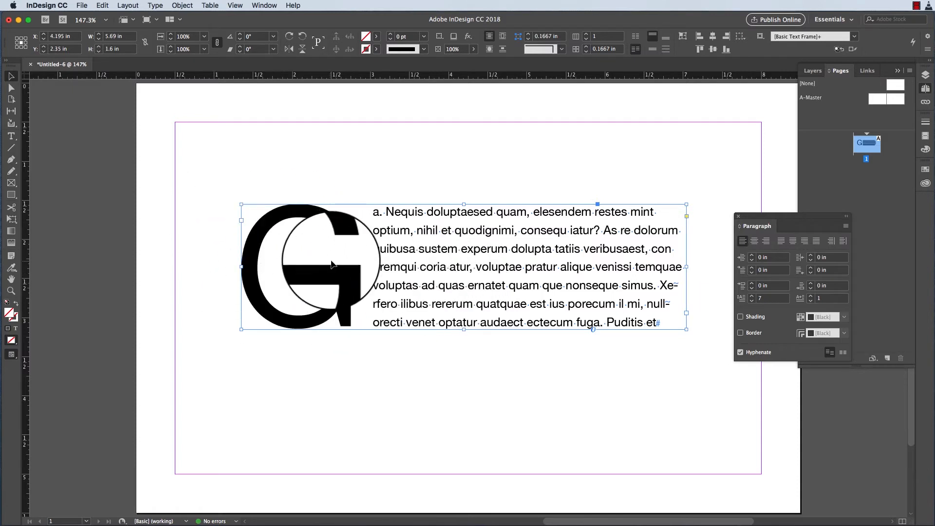
Convert only the drop cap G to outlines.
click(11, 136)
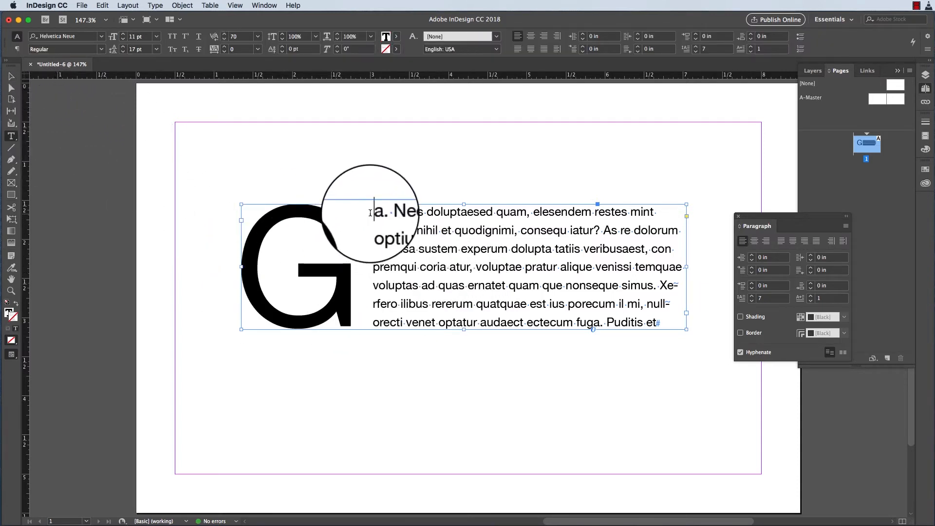
drag(371, 213, 268, 208)
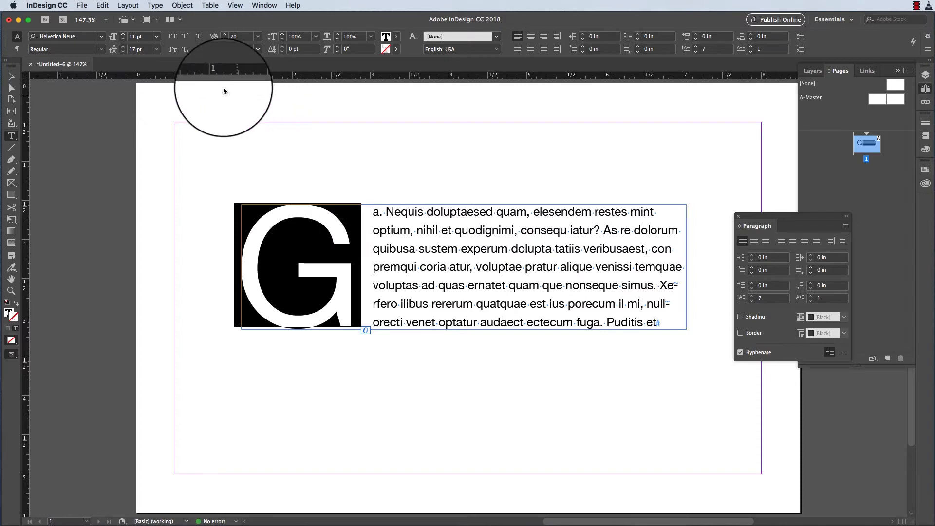
click(156, 6)
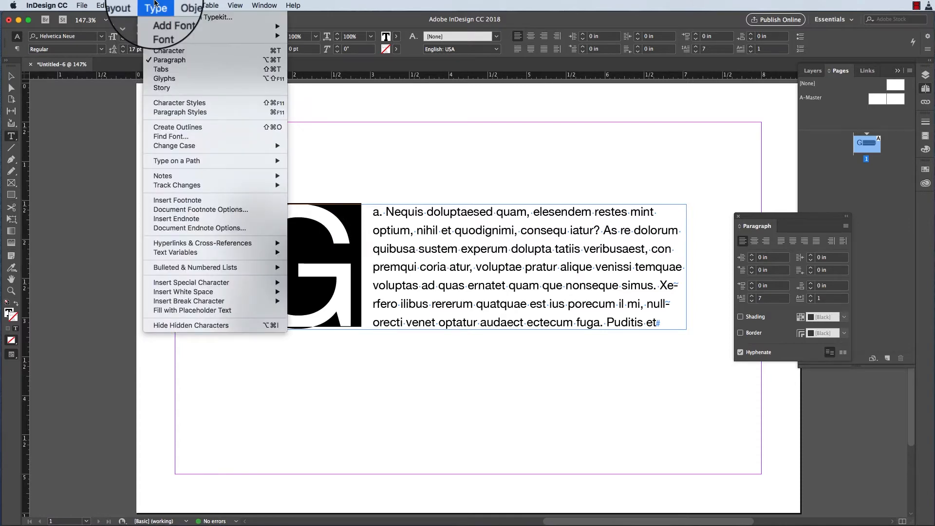
click(194, 128)
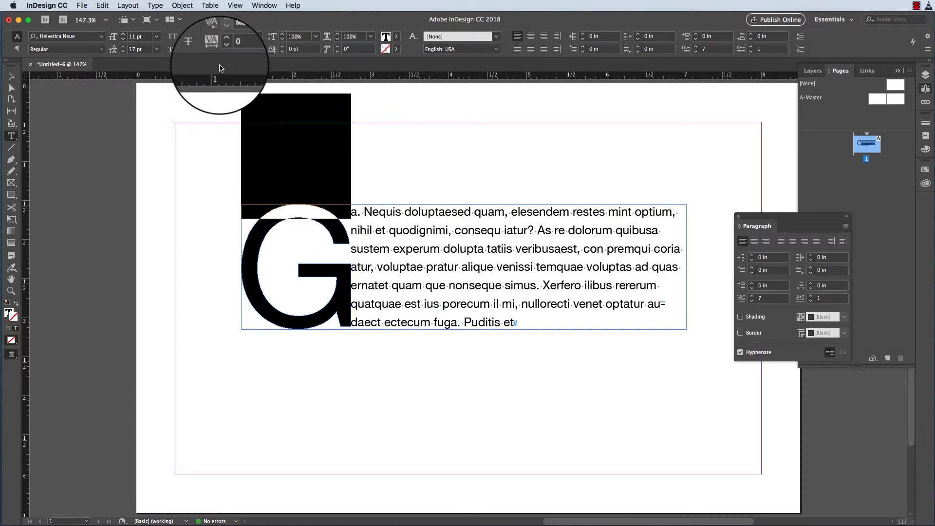
Select the outlined G shape within the text frame and set its content type to Graphic.
click(183, 6)
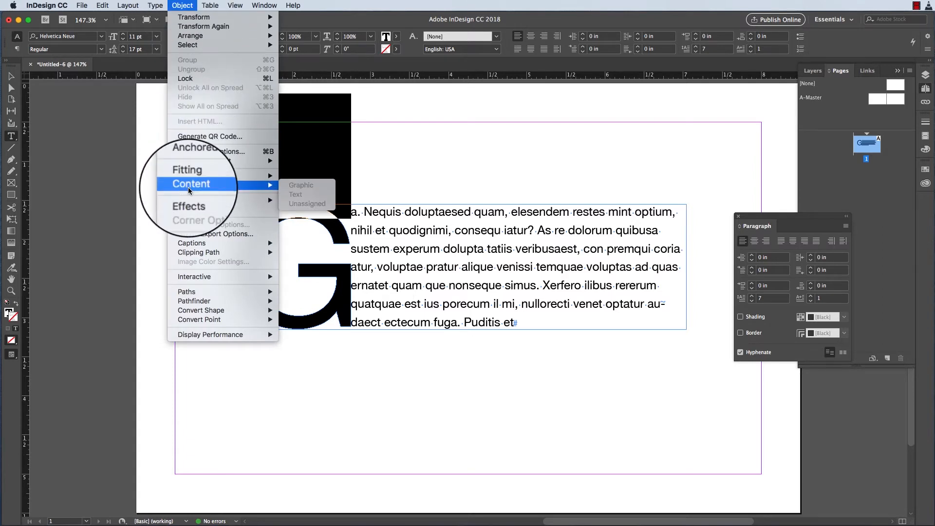
key(Escape)
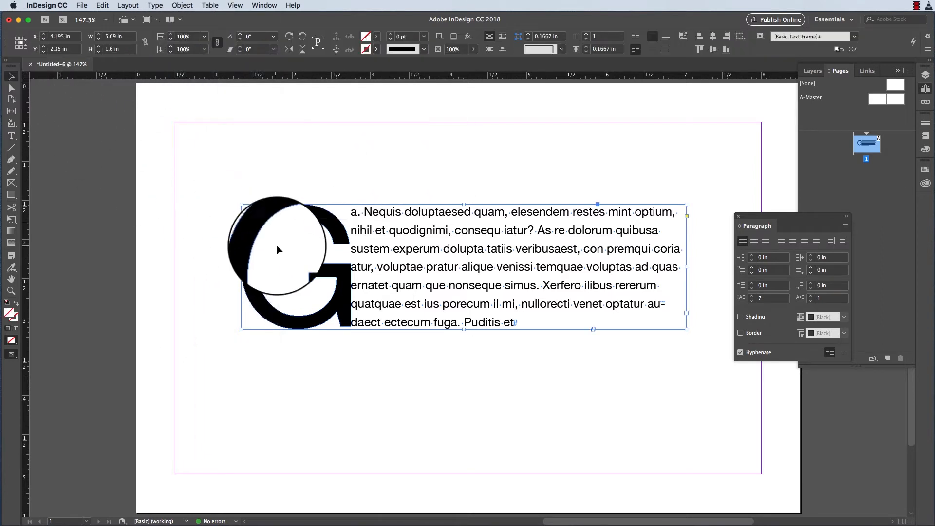
click(11, 88)
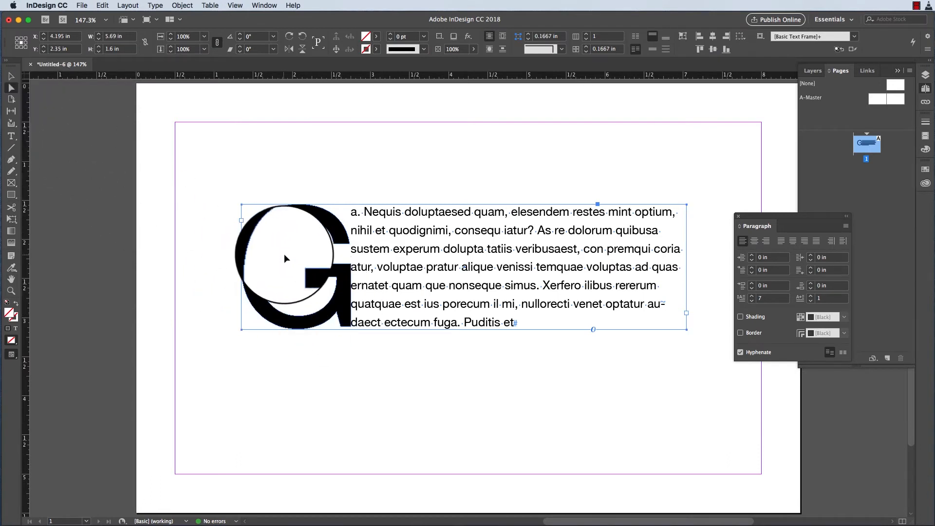
click(314, 218)
click(319, 216)
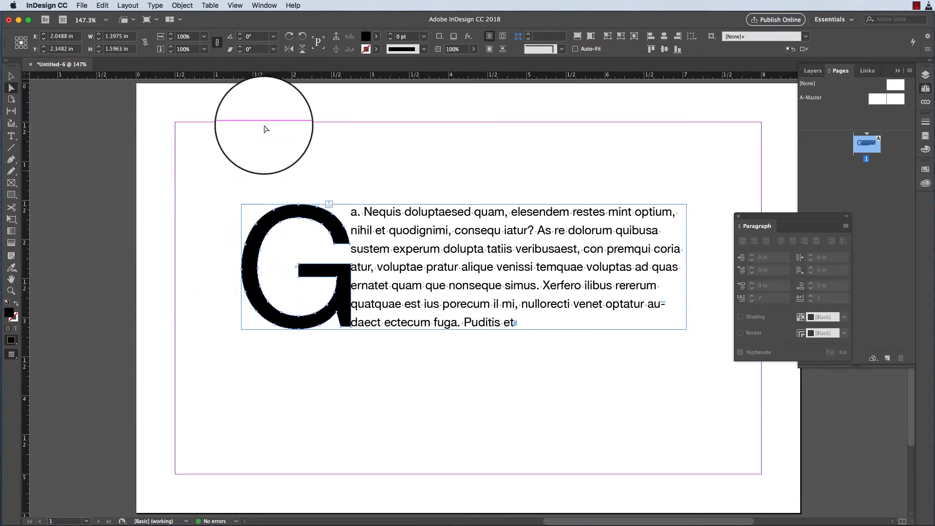
click(182, 4)
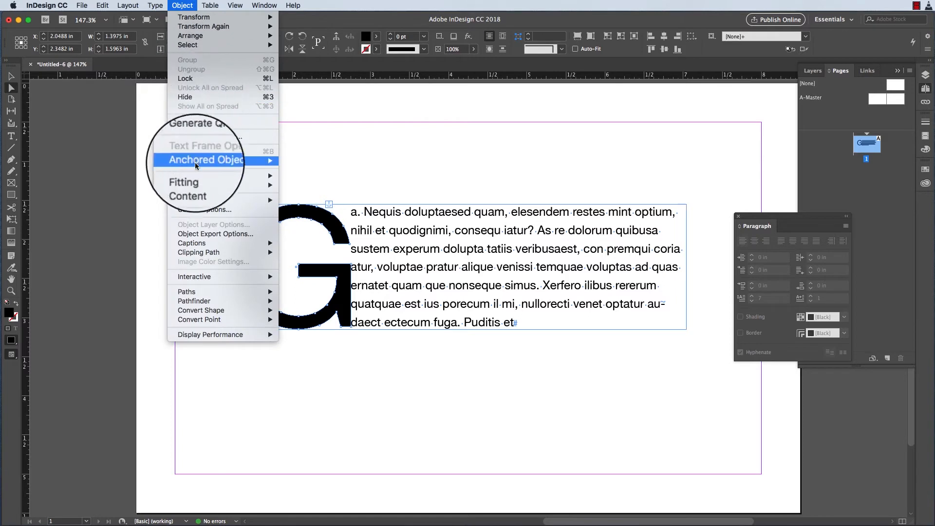
mouse_move(198, 187)
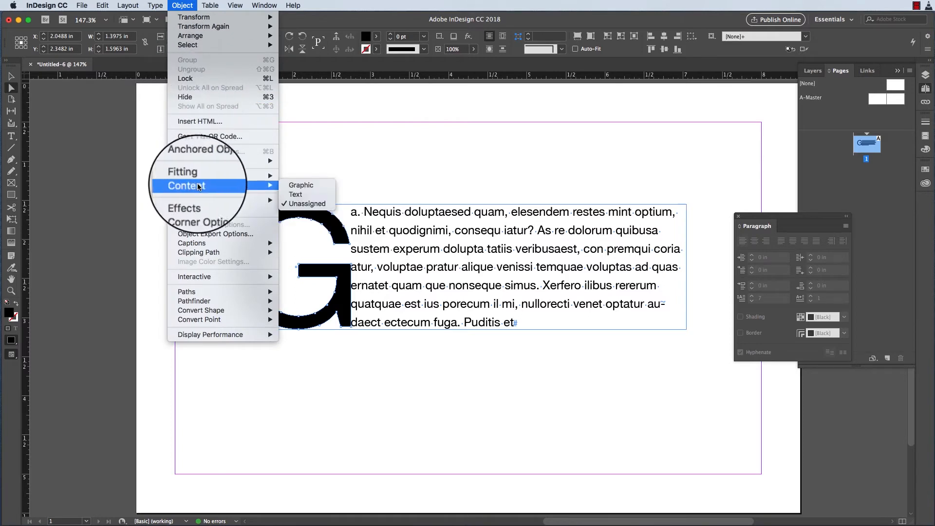
click(309, 188)
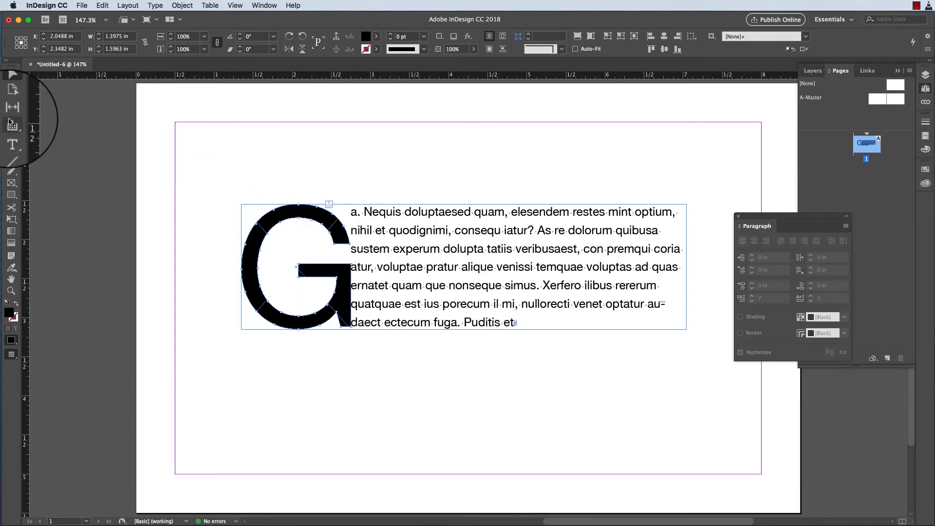
Set the kerning between the outlined G and the following text to 60, and deselect the text frame.
click(353, 211)
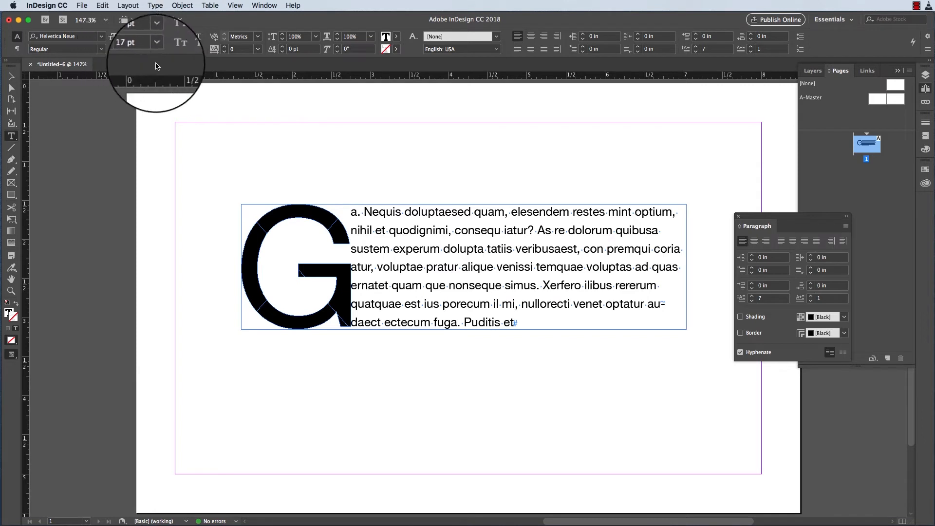
click(258, 37)
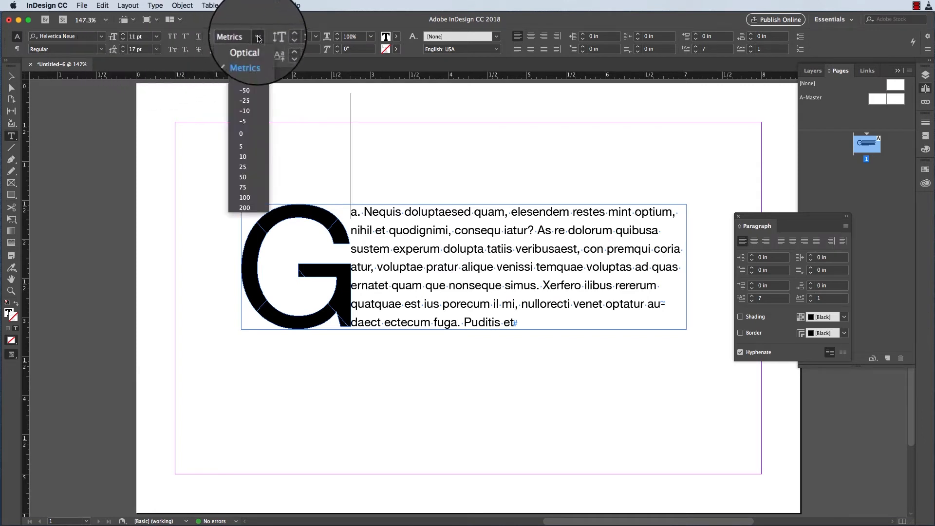
click(242, 166)
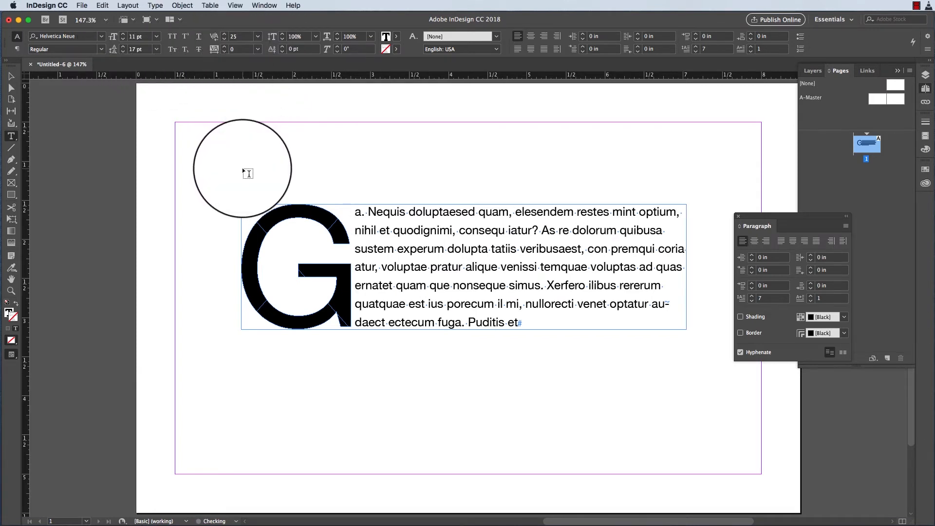
click(225, 36)
click(224, 36)
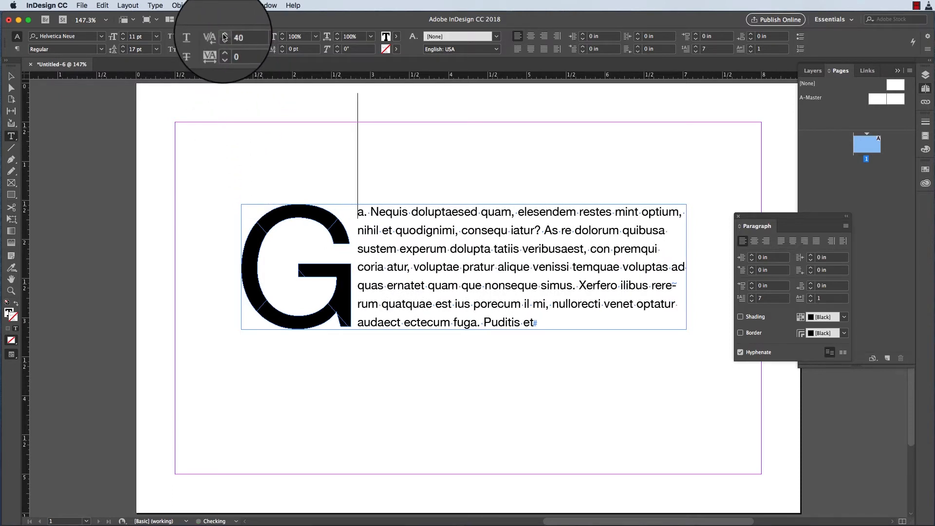
click(225, 36)
click(224, 36)
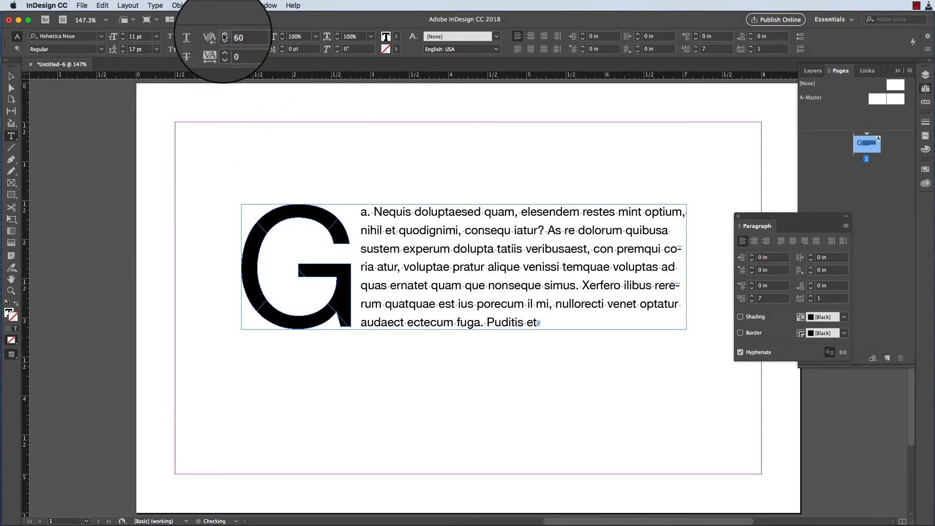
click(11, 76)
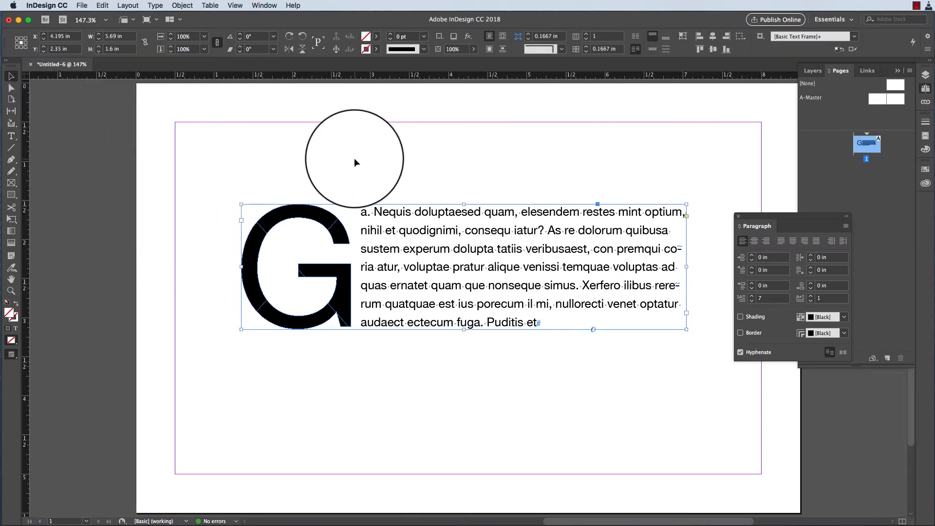
click(355, 159)
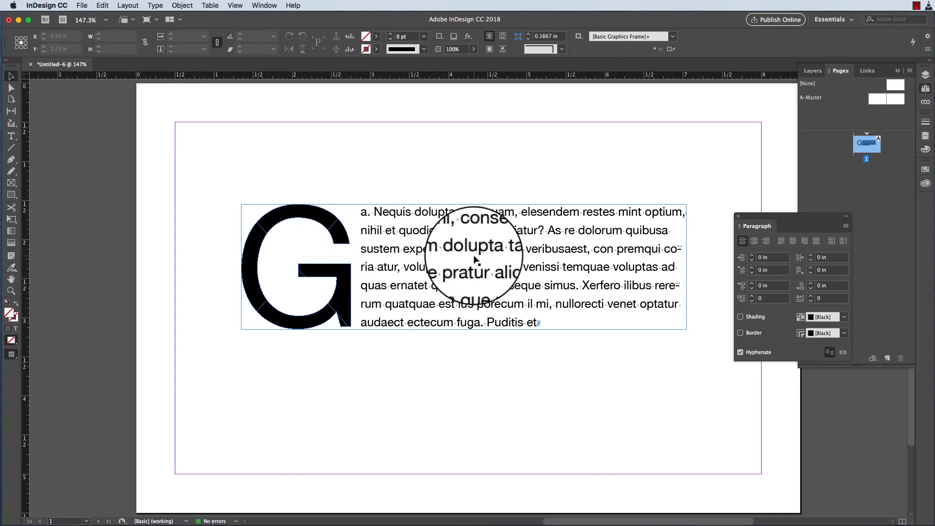
Add an Outer Glow effect to the outlined G with the Multiply blending mode.
click(8, 88)
click(313, 217)
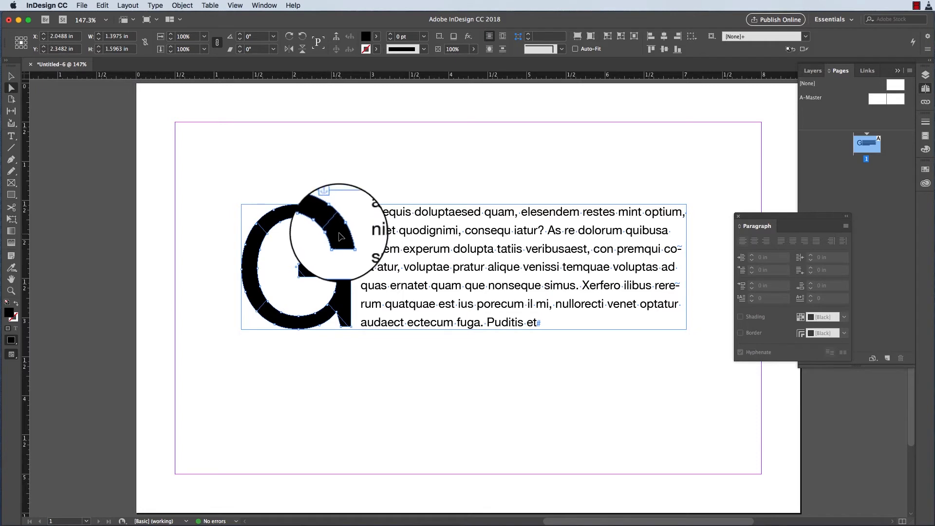
click(183, 6)
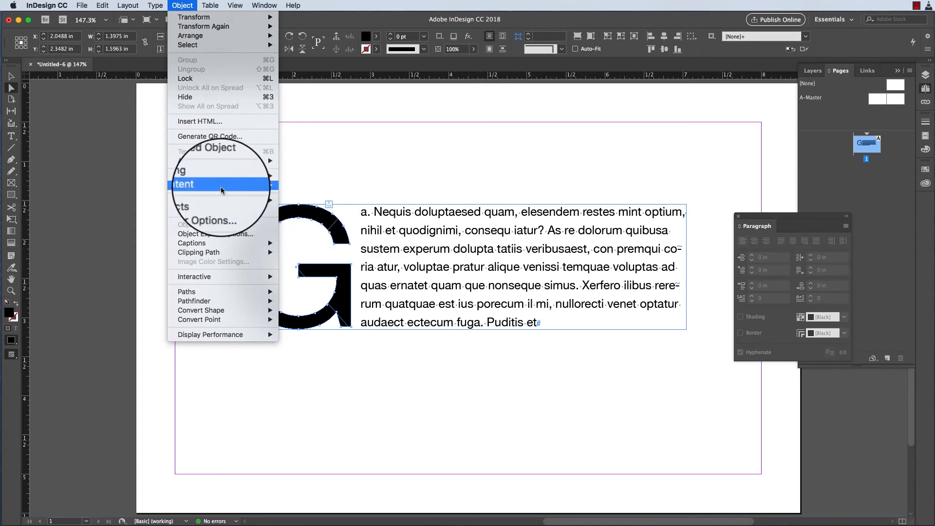
mouse_move(223, 200)
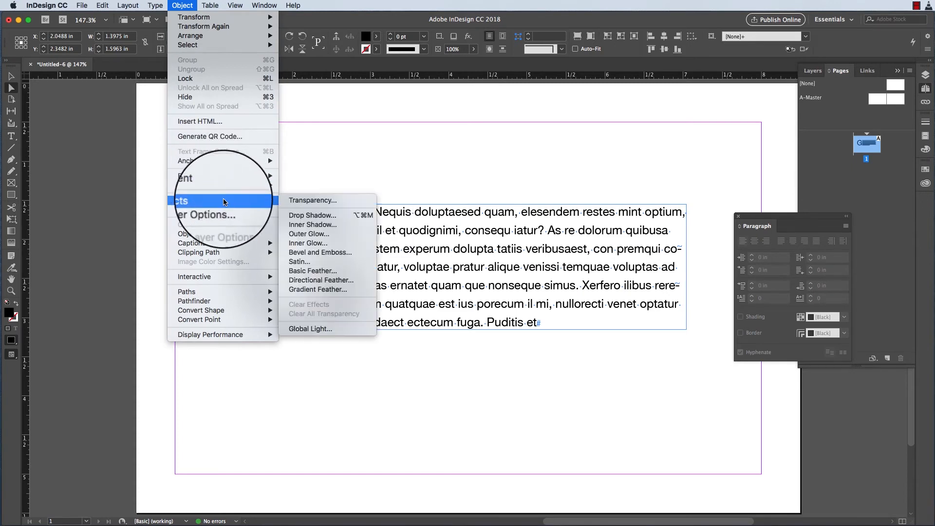
click(306, 234)
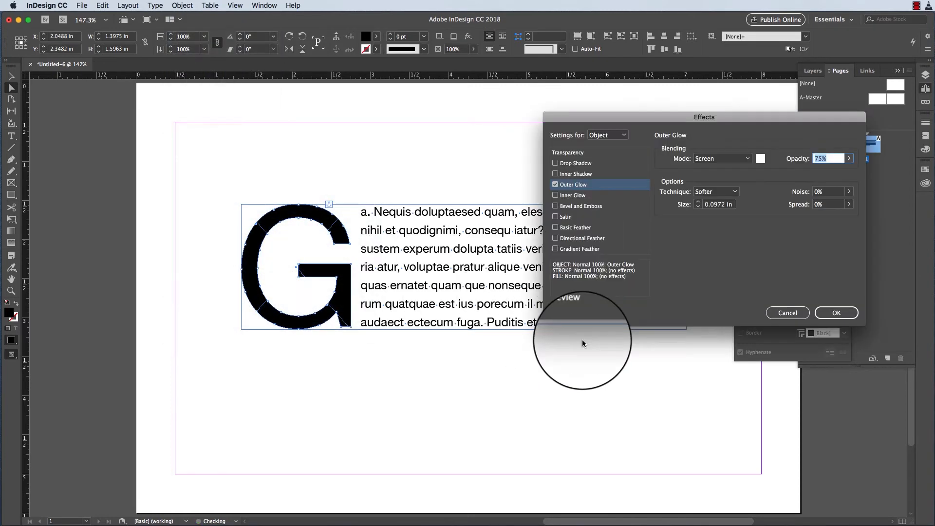
click(749, 159)
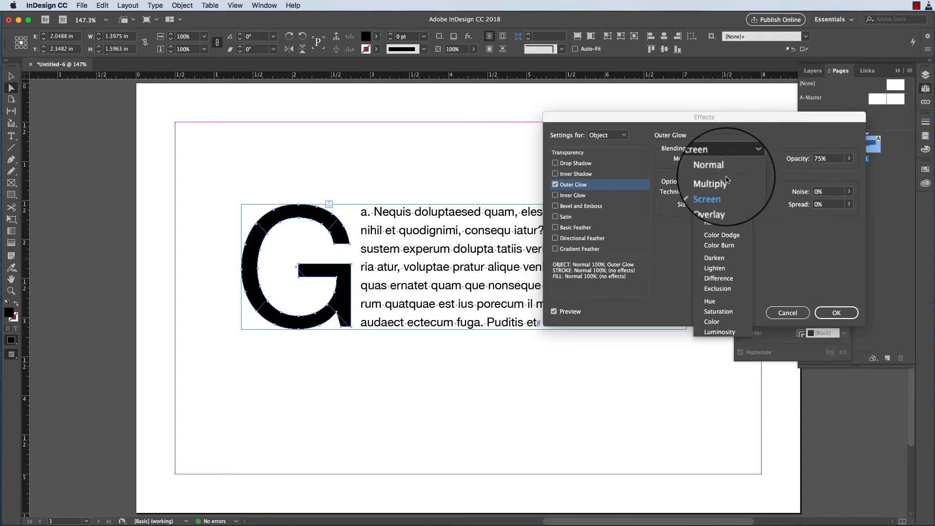
click(745, 180)
Set the outer glow's colour to the [Black] swatch and apply the effect to the G.
click(760, 158)
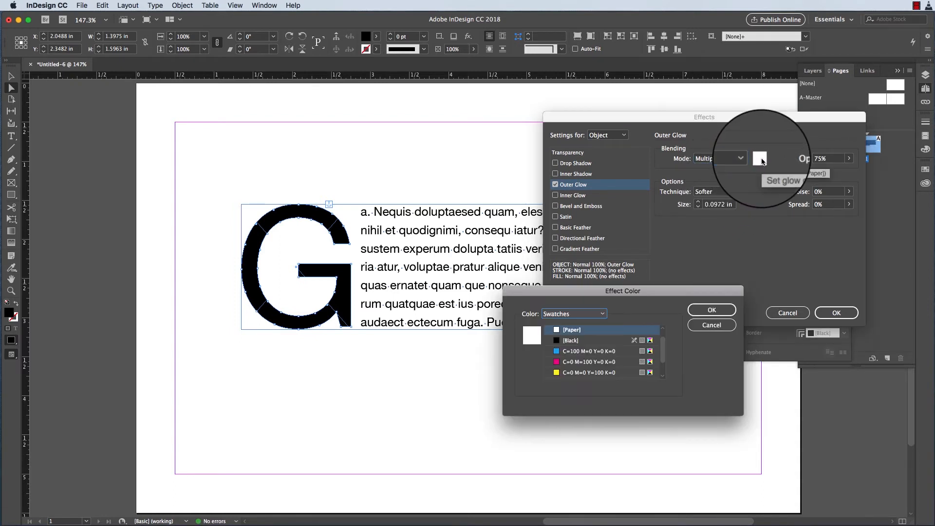
click(592, 341)
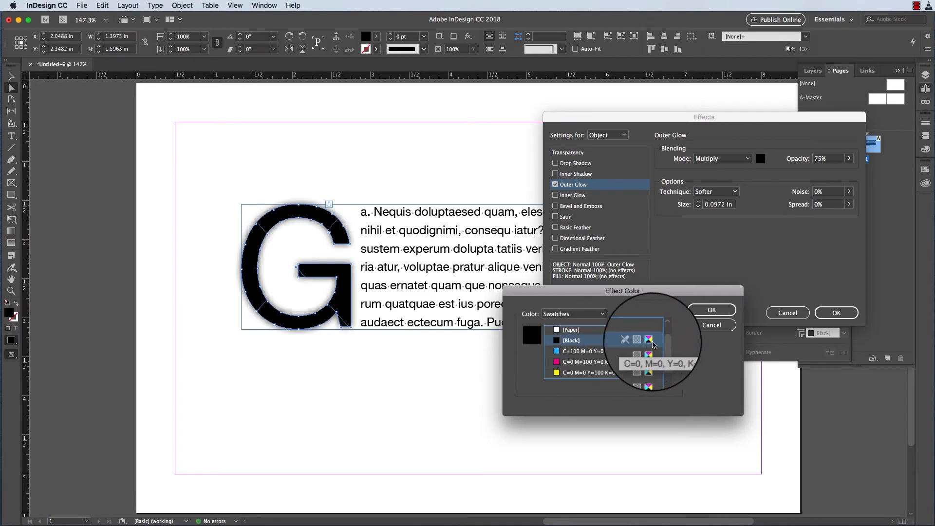
click(712, 310)
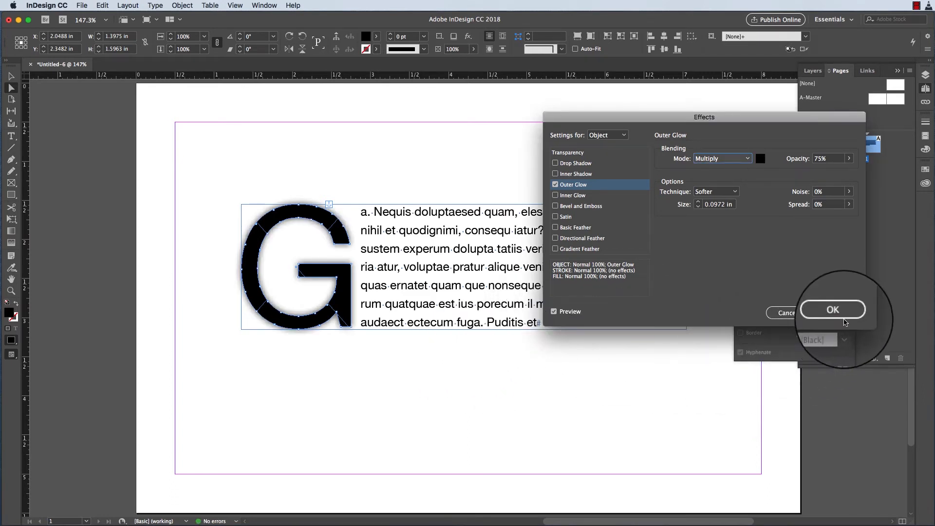
click(837, 312)
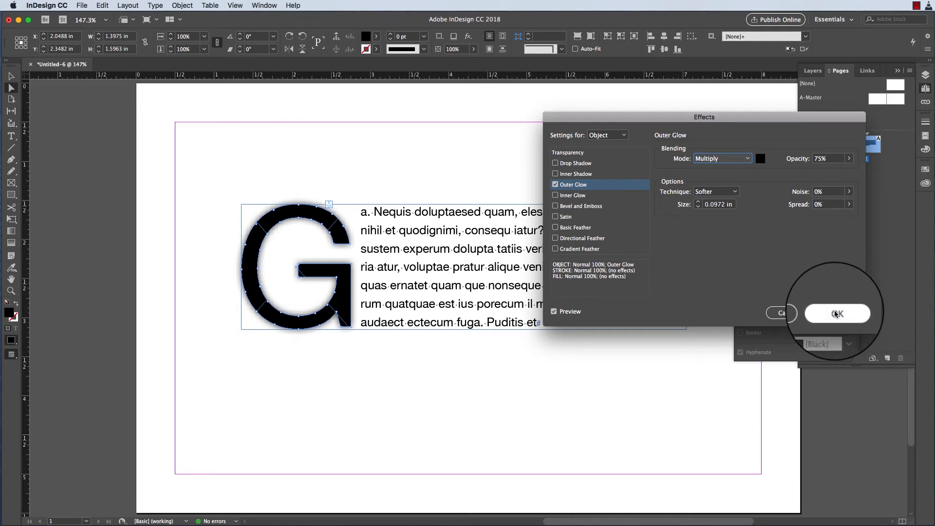
click(836, 314)
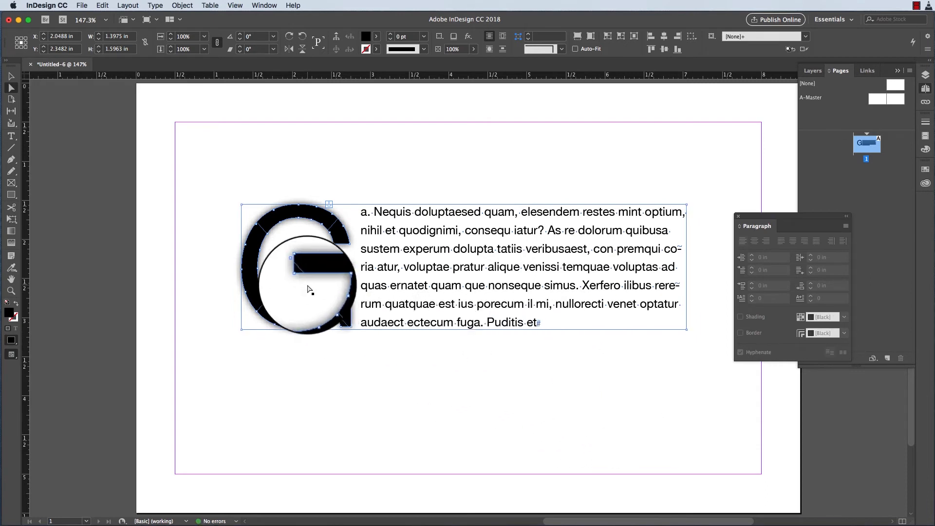
Place the image 100_0613.jpg from the Desktop inside the outlined G.
drag(307, 289, 312, 248)
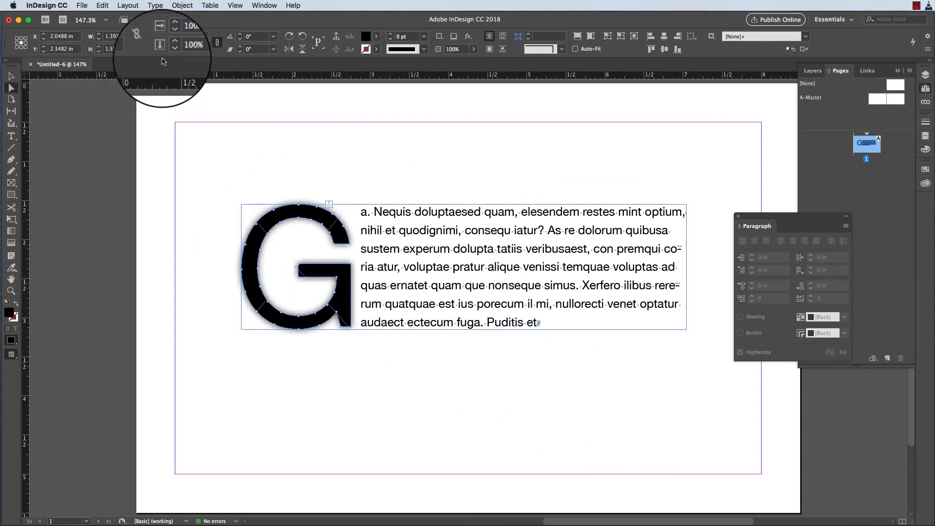
click(82, 6)
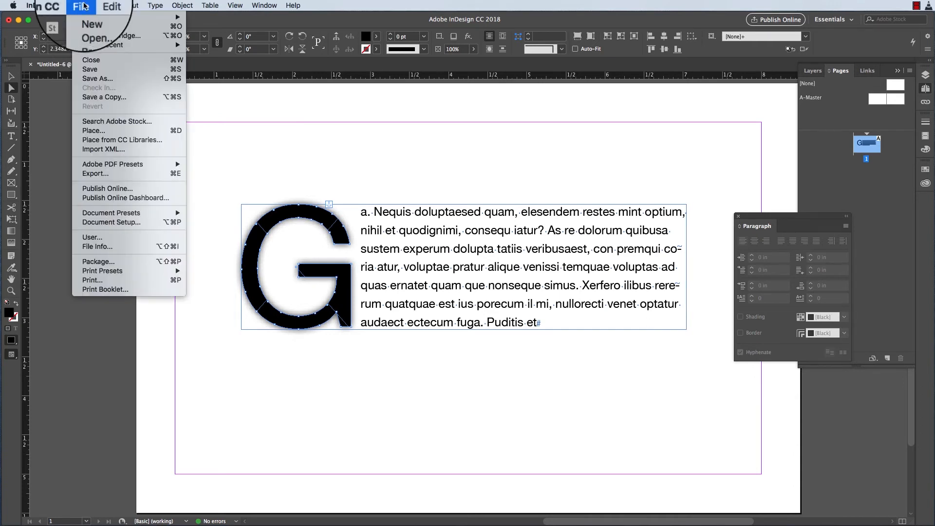
click(99, 132)
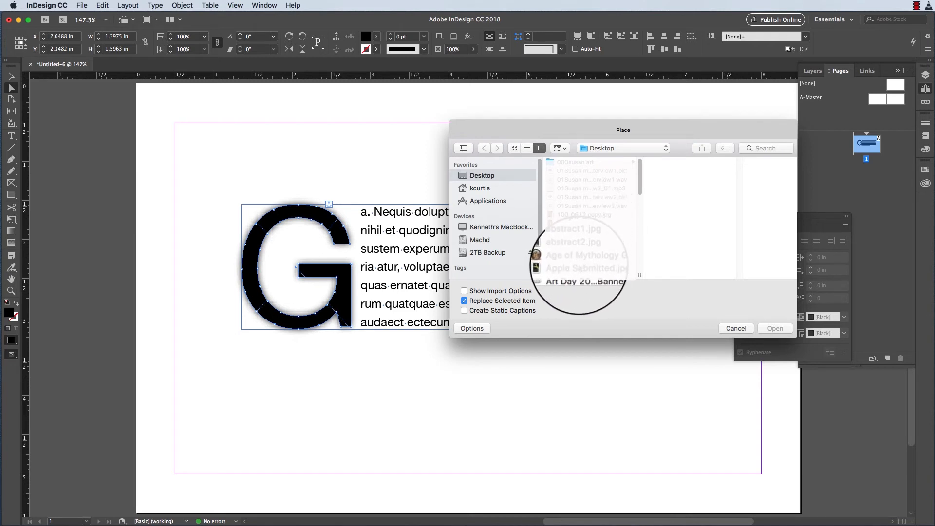
click(577, 223)
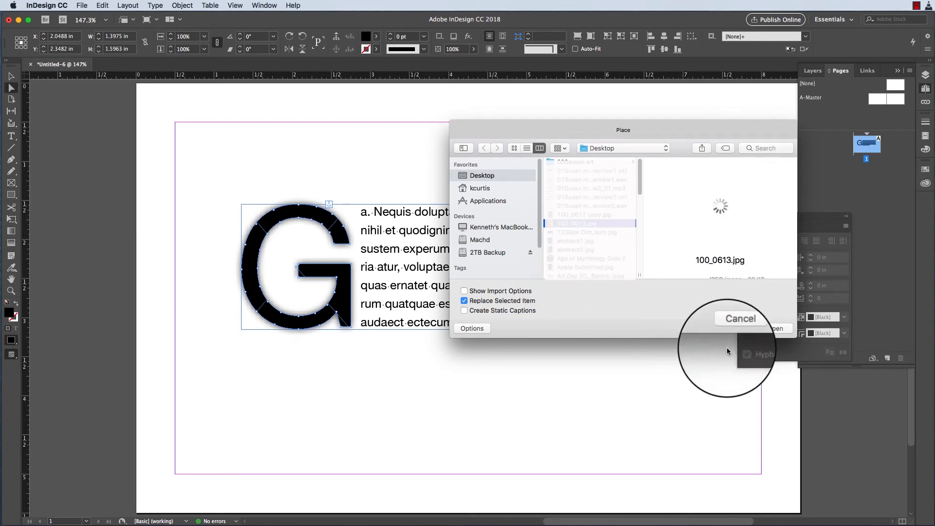
click(776, 329)
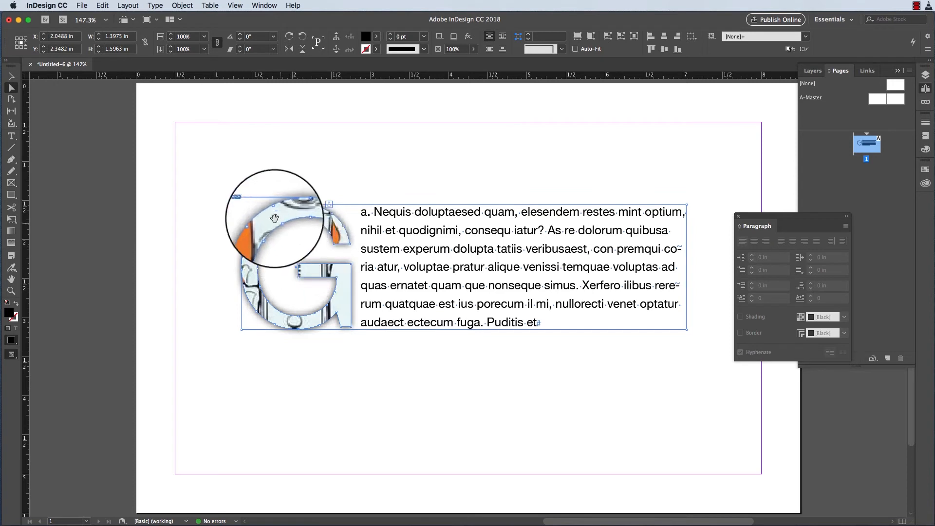
Fit the placed image so that it fills the G shape proportionally.
drag(276, 215, 282, 215)
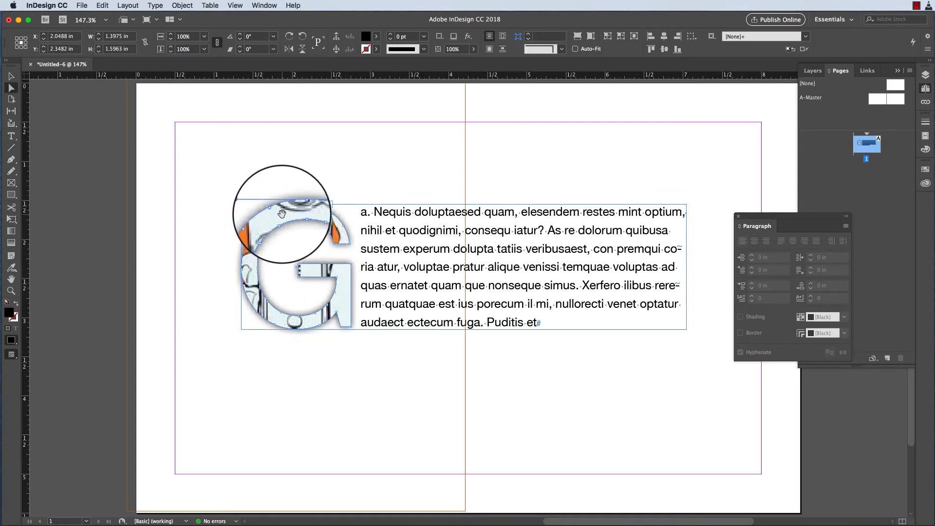
right_click(282, 214)
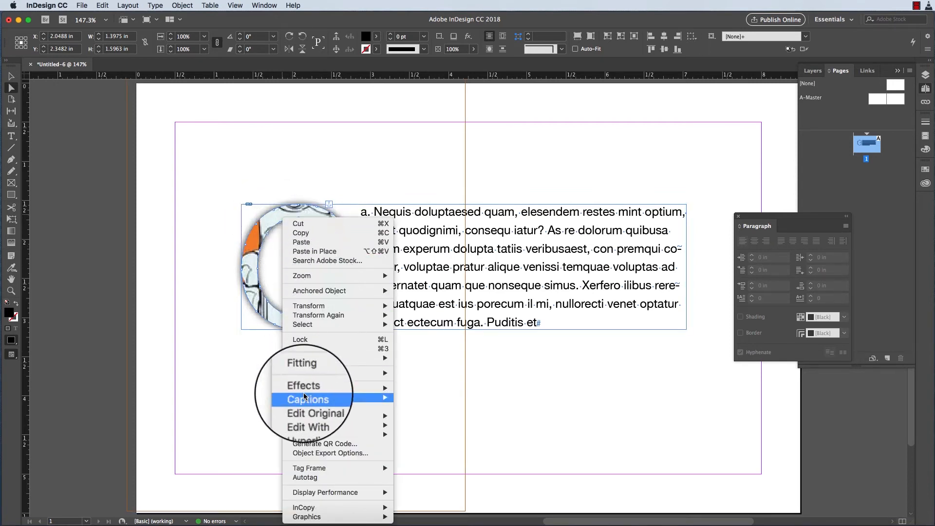
mouse_move(314, 435)
mouse_move(359, 374)
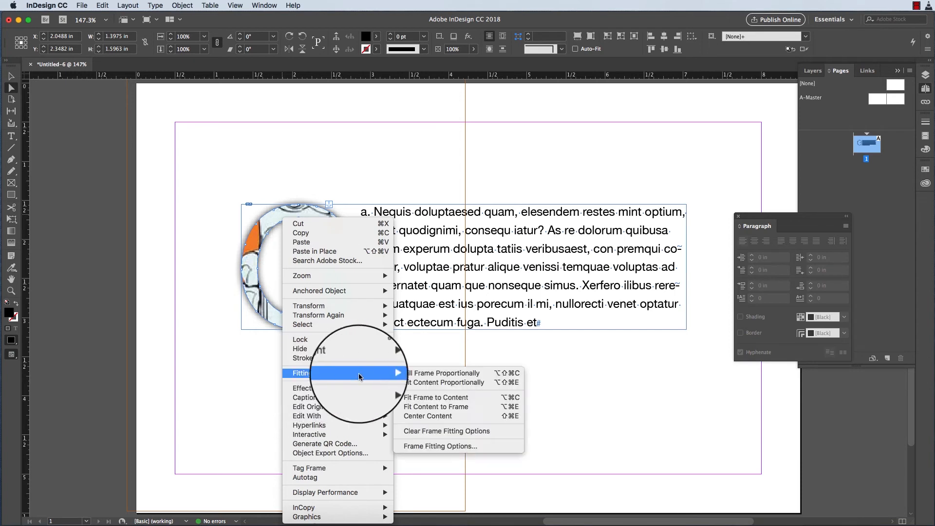
click(458, 375)
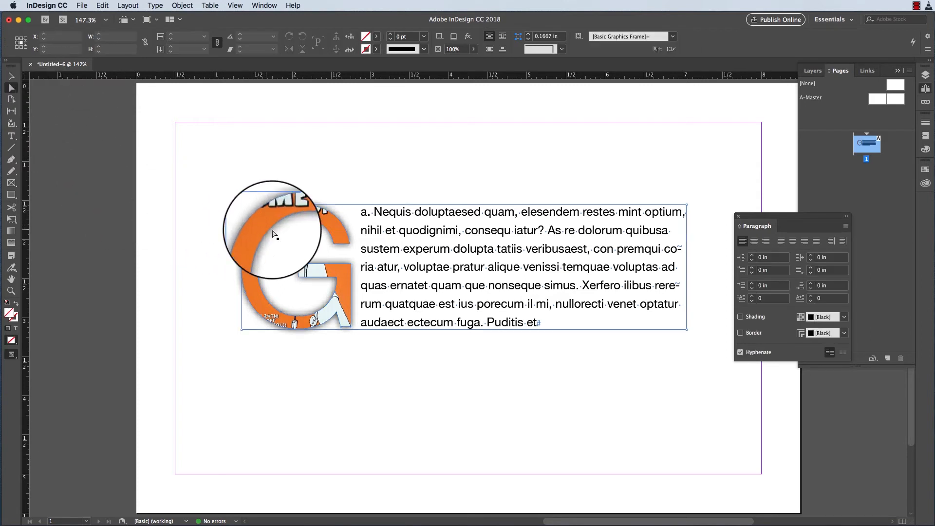
Enlarge the image inside the G to about 2.06 by 2.97 in, reposition it within the letter and deselect it.
click(253, 228)
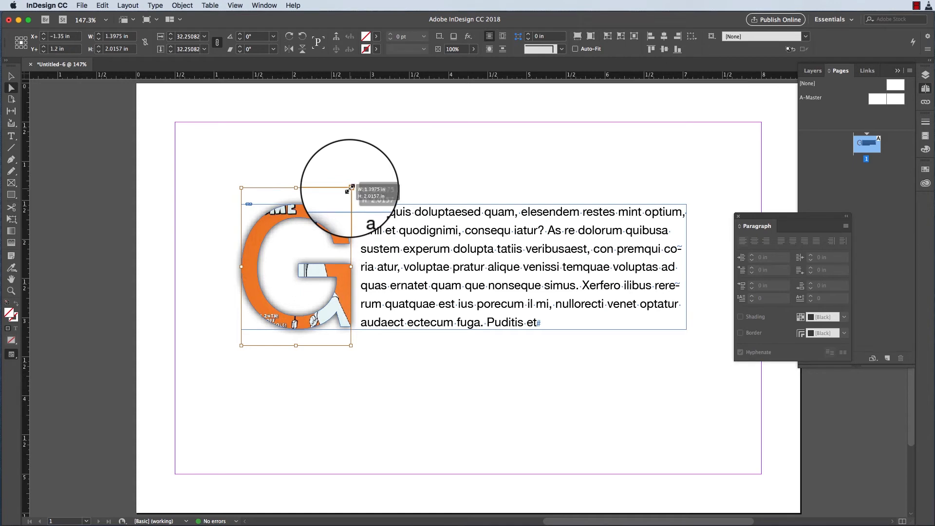
drag(350, 187, 402, 113)
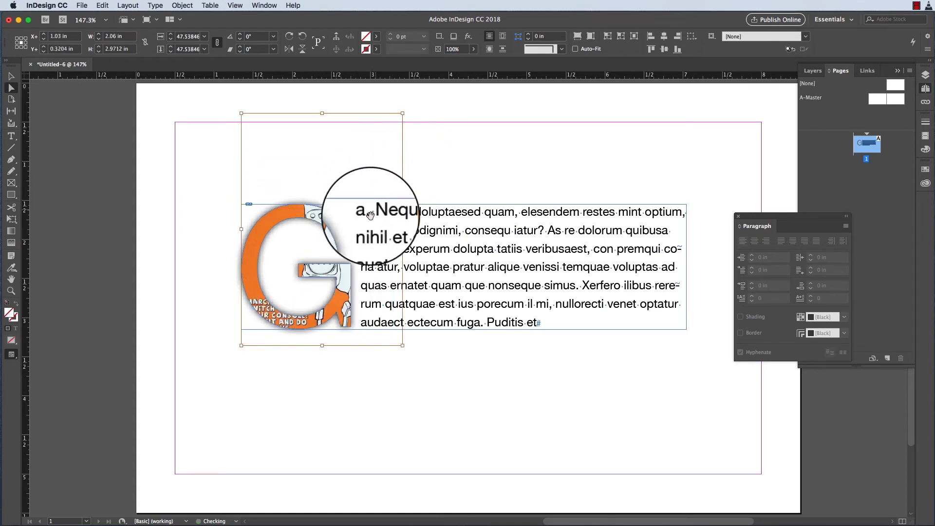
click(310, 292)
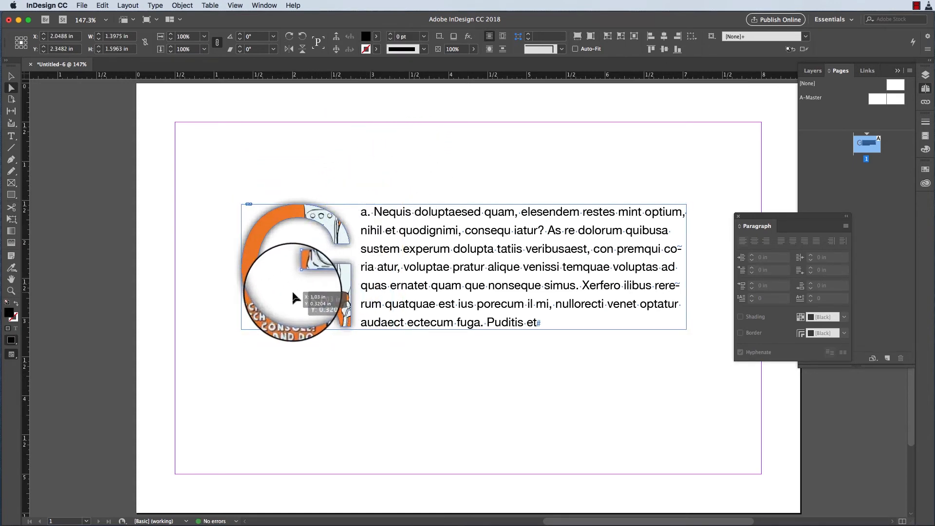
click(299, 268)
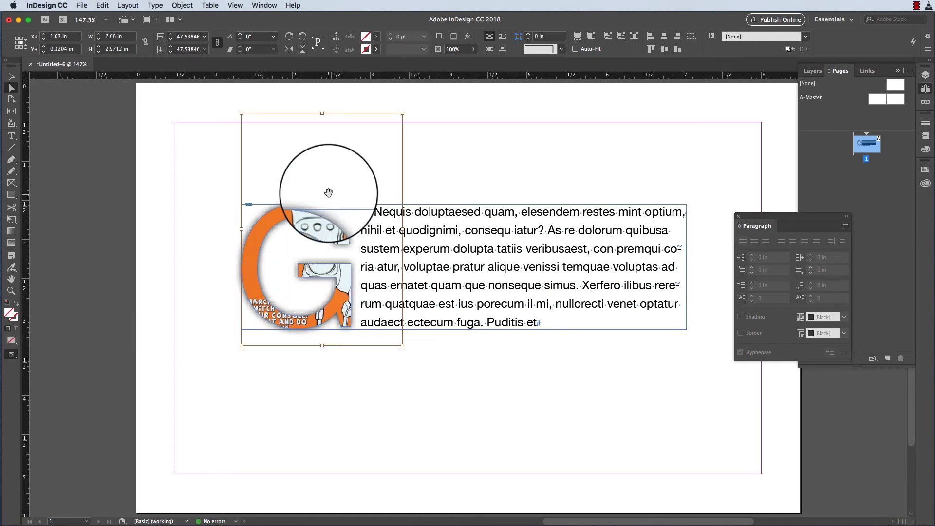
drag(330, 199, 301, 235)
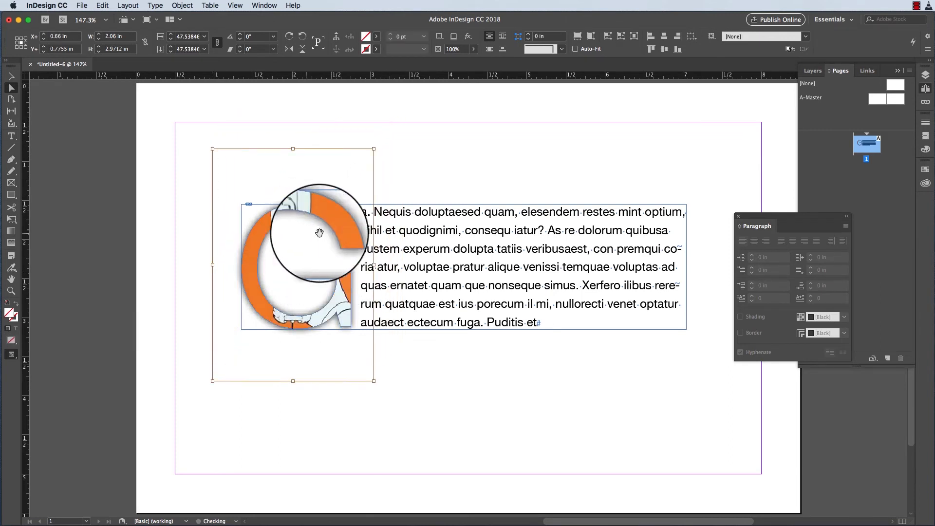
drag(327, 272, 315, 280)
click(429, 160)
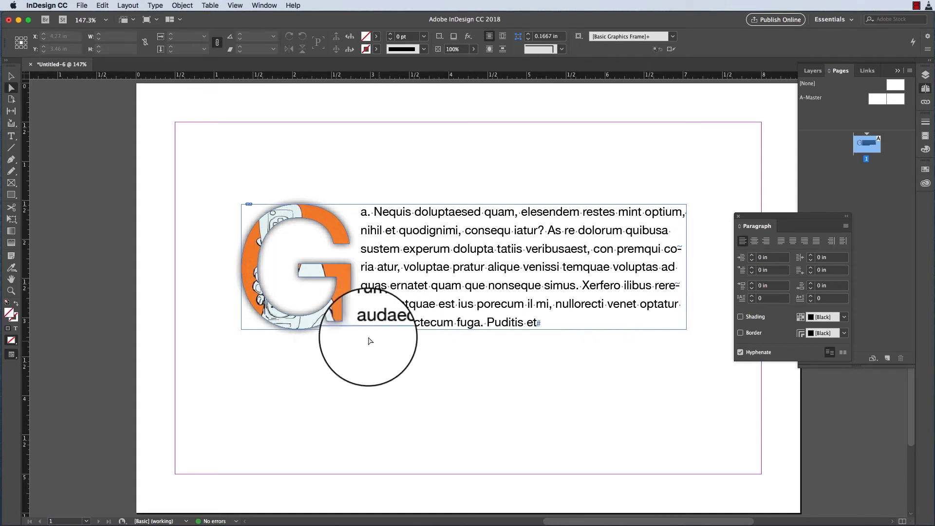
Switch the screen mode to Preview to view the page without guides and frame edges.
click(267, 299)
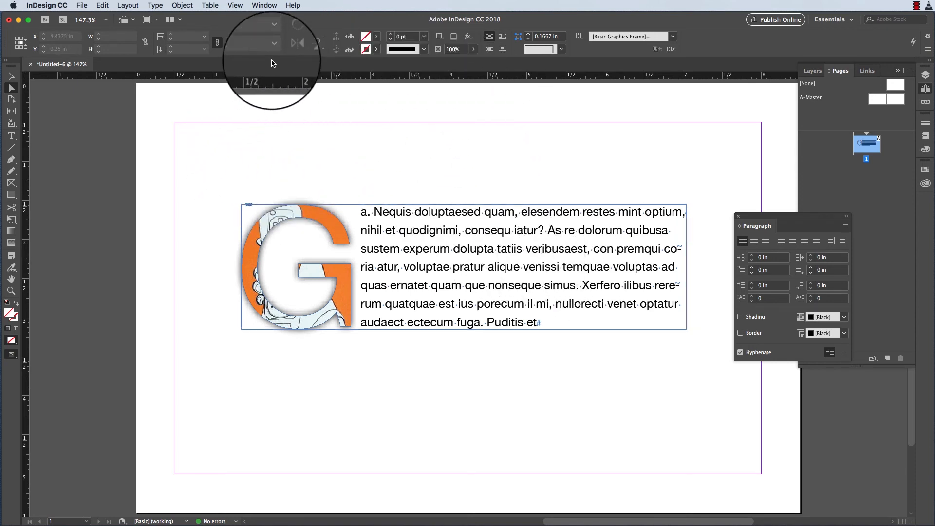
click(233, 4)
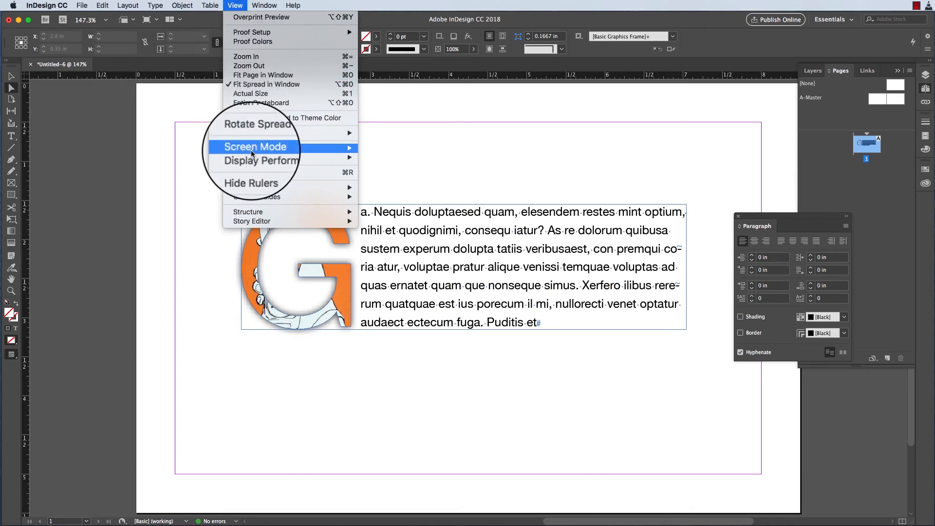
mouse_move(273, 148)
click(405, 155)
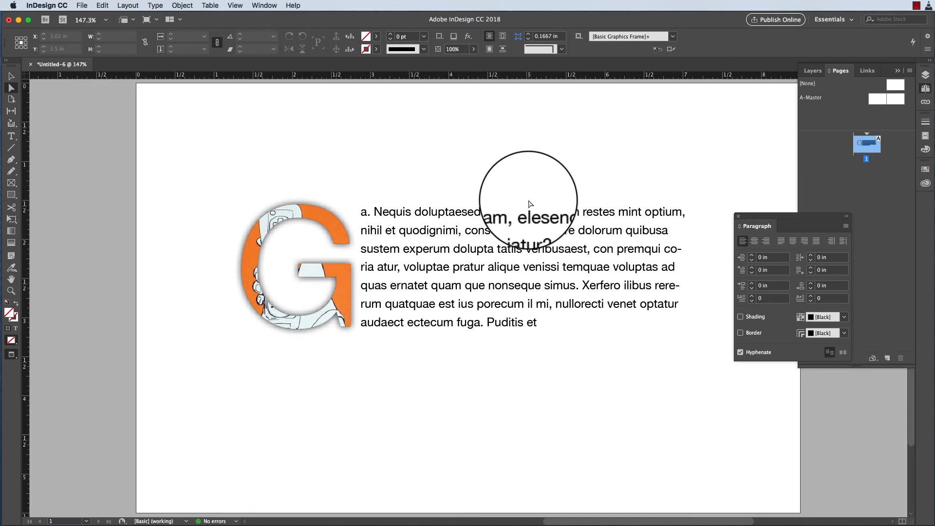
Move the text frame with the drop cap slightly lower and to the right on the page, and deselect it.
key(super+minus)
key(super+minus)
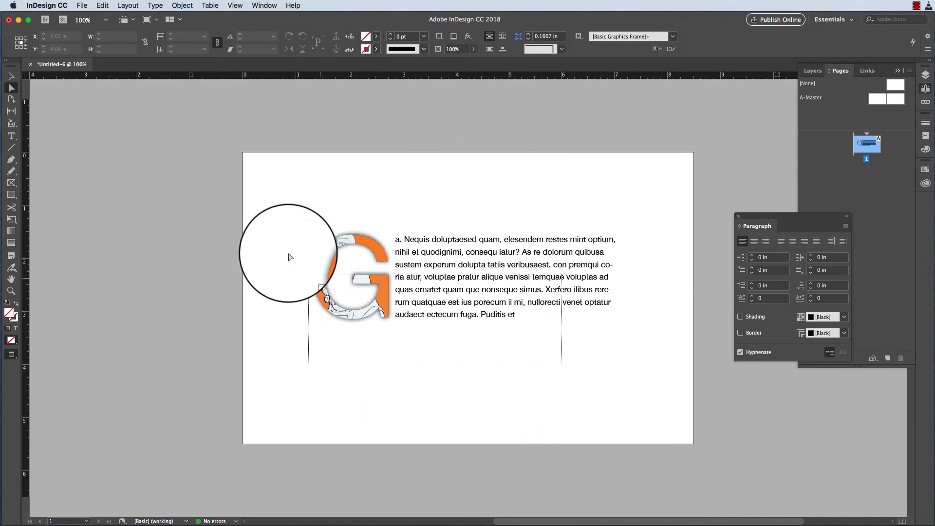
click(468, 281)
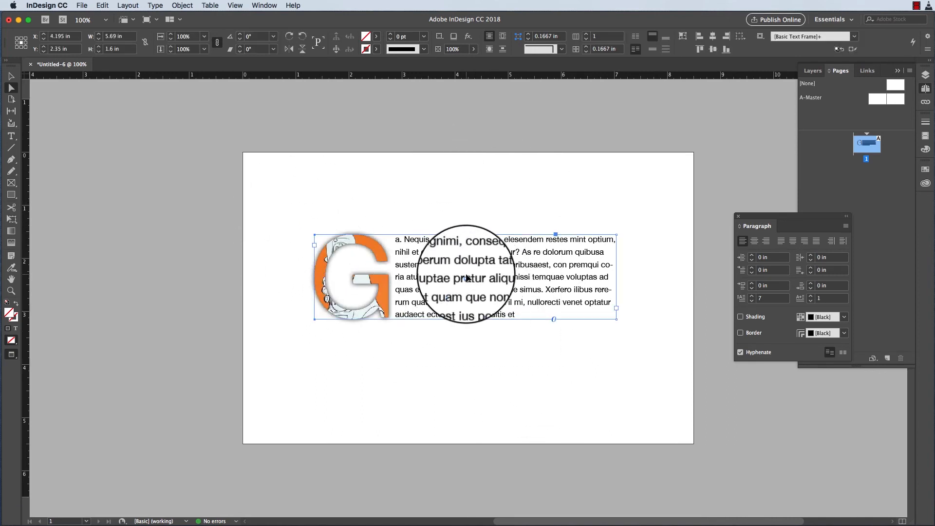
drag(466, 278, 475, 295)
click(674, 396)
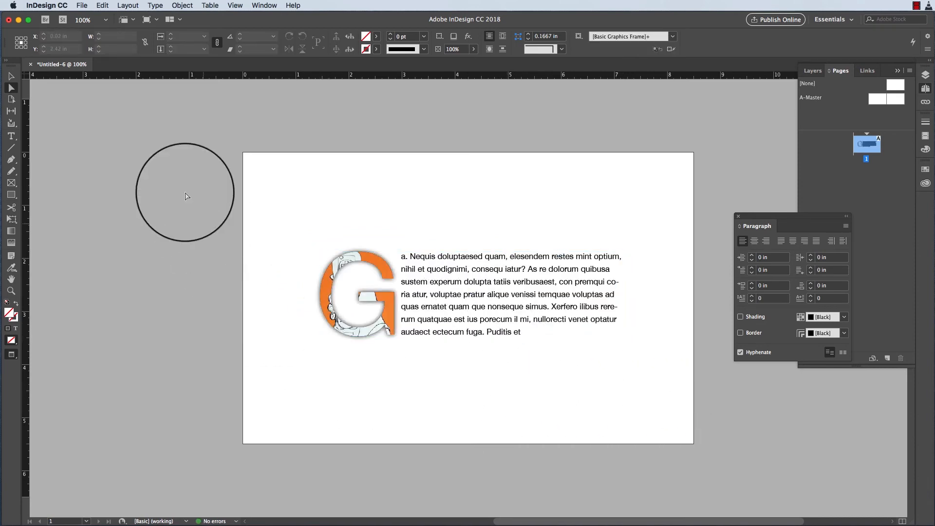
Draw a rectangular frame about 8.26 by 5.31 in just inside the page edges and give it a 0.25 pt [Black] stroke.
click(14, 186)
drag(251, 158, 688, 440)
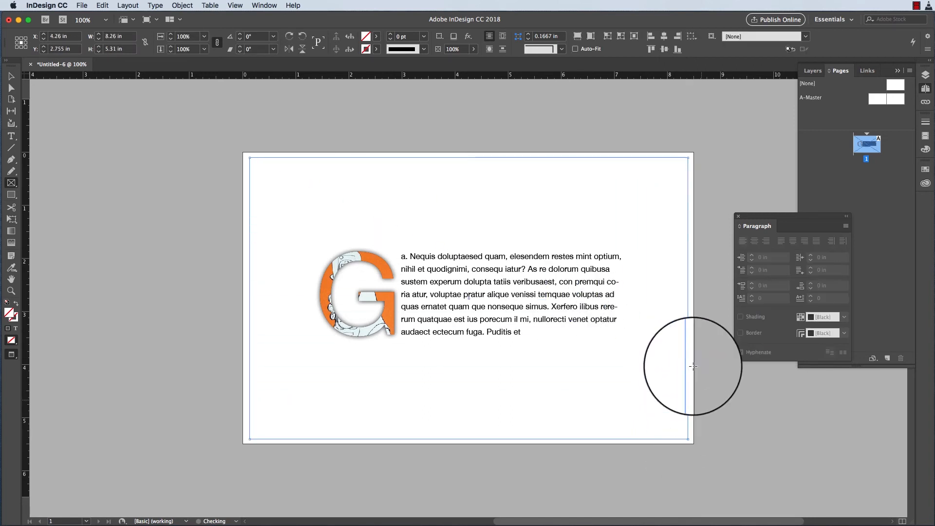
click(377, 49)
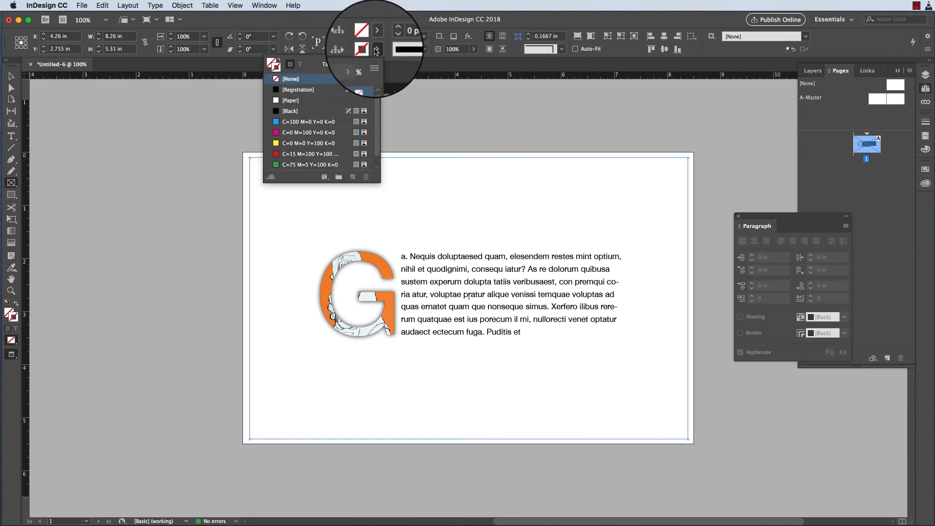
click(291, 111)
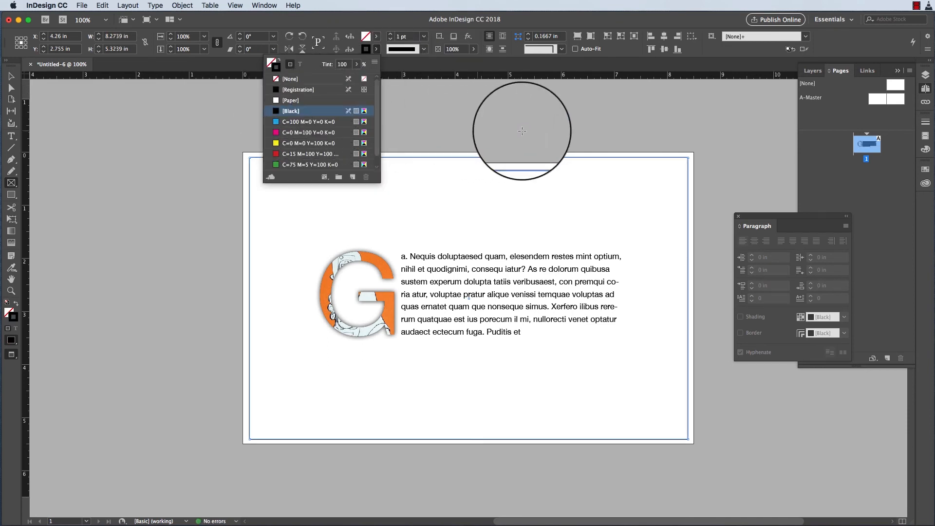
click(423, 36)
click(409, 57)
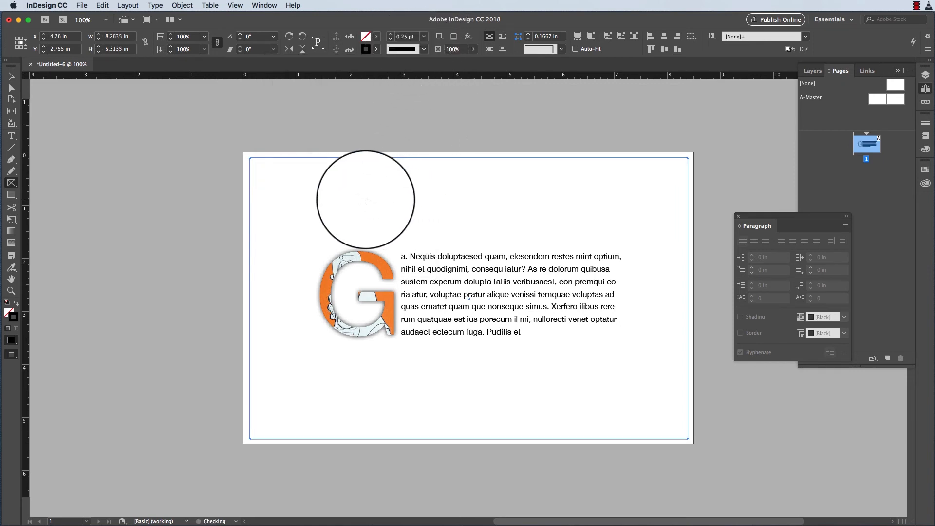
Resize the border frame to about 8.24 by 5.22 in and align it with the text frame on their horizontal centres.
click(7, 77)
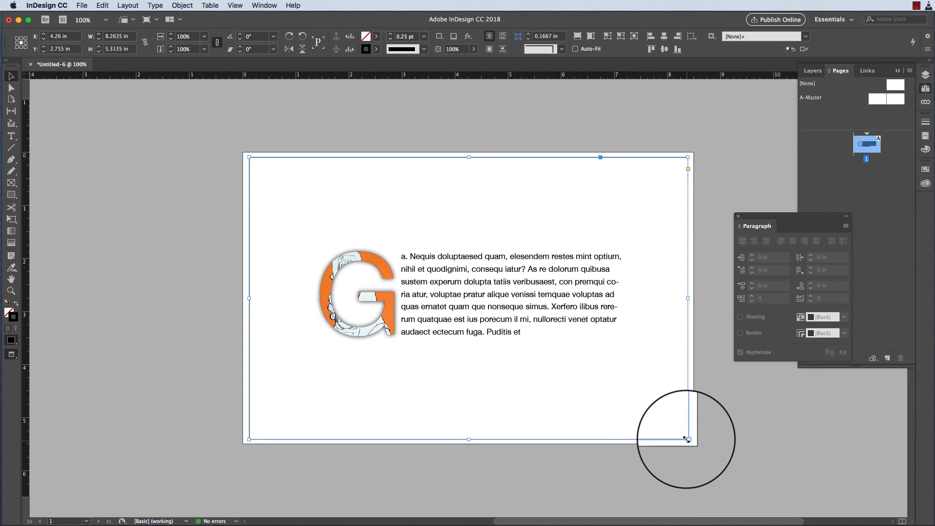
mouse_move(687, 440)
mouse_down()
mouse_move(678, 432)
mouse_move(690, 440)
mouse_up()
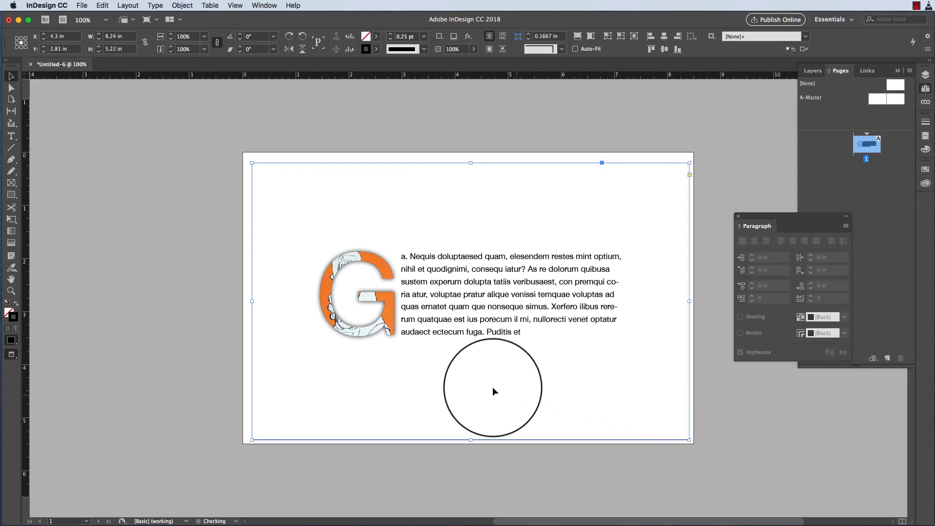
drag(698, 472, 180, 155)
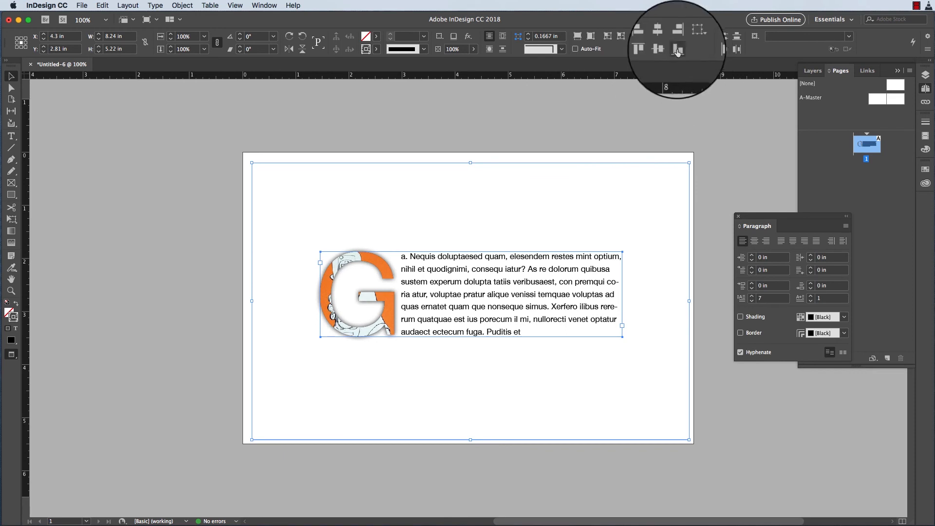
click(668, 38)
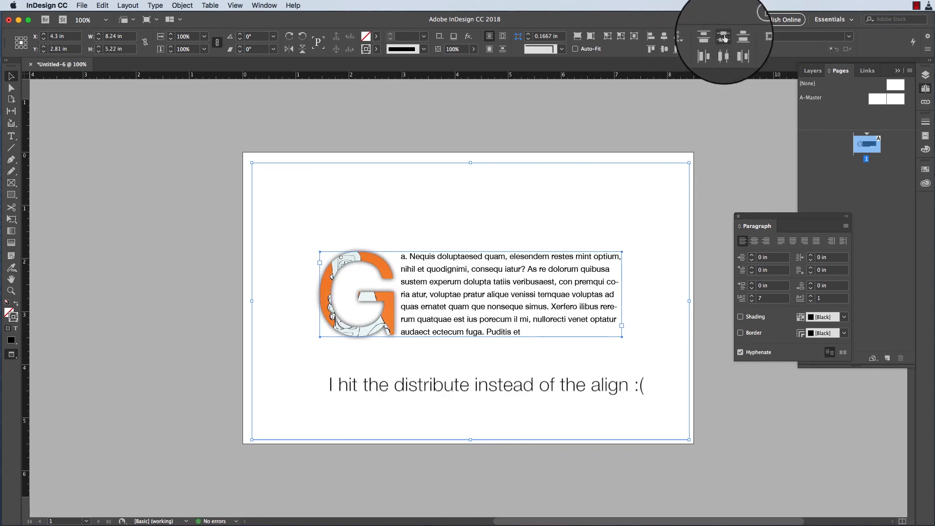
Move the border and text frames together so that the border sits centred on the page, and deselect them.
drag(461, 288, 457, 284)
drag(458, 292, 459, 290)
click(79, 382)
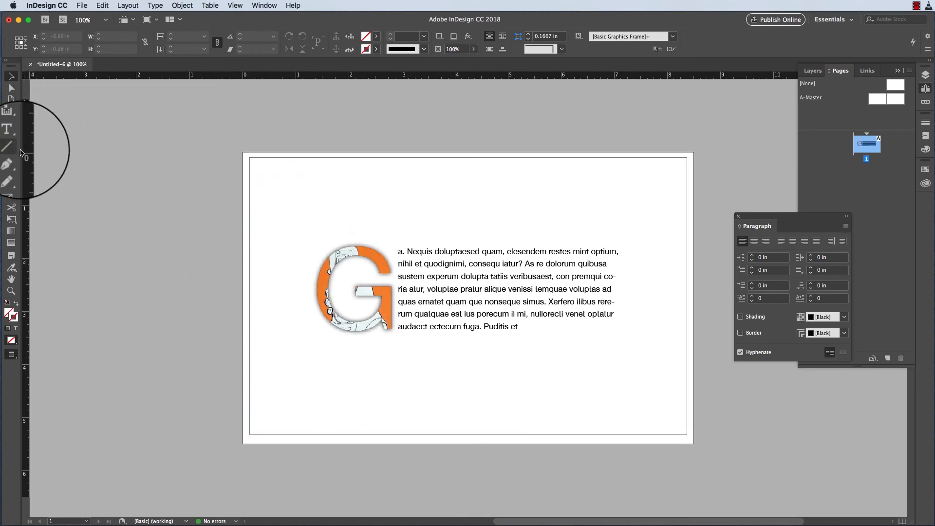
Place the image 100_0613.jpg into the border frame and fit it with Fill Frame Proportionally.
click(278, 189)
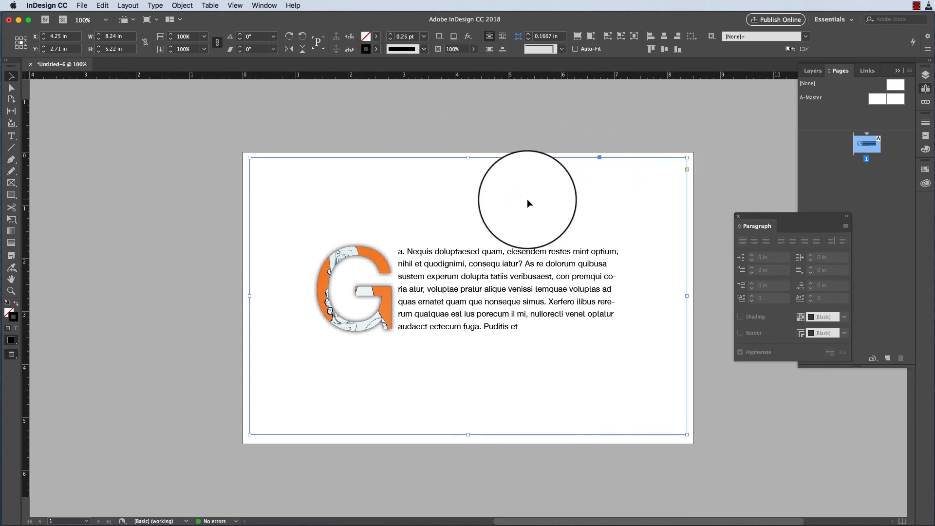
click(82, 5)
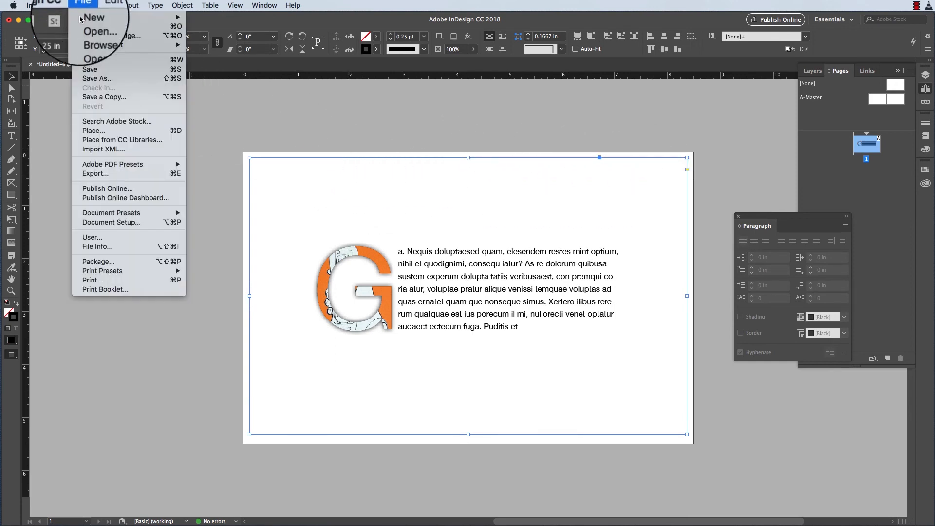
click(98, 130)
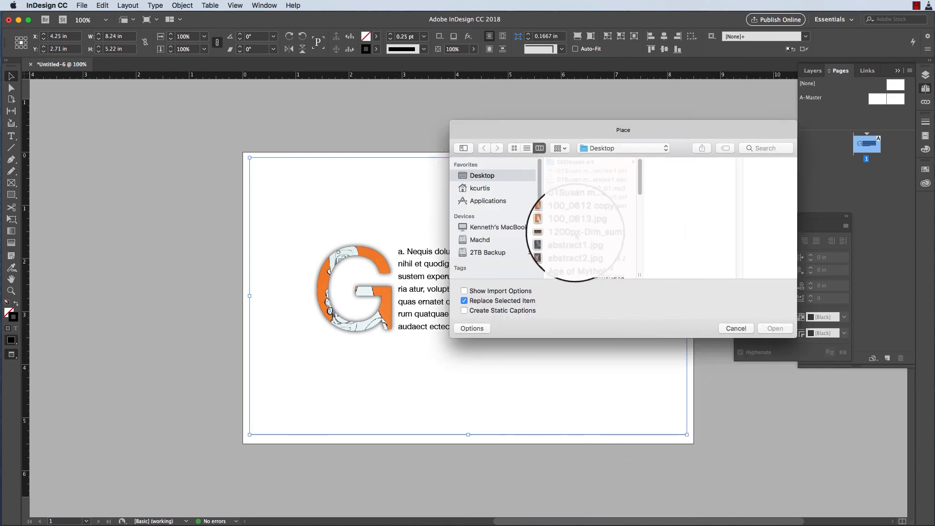
click(577, 223)
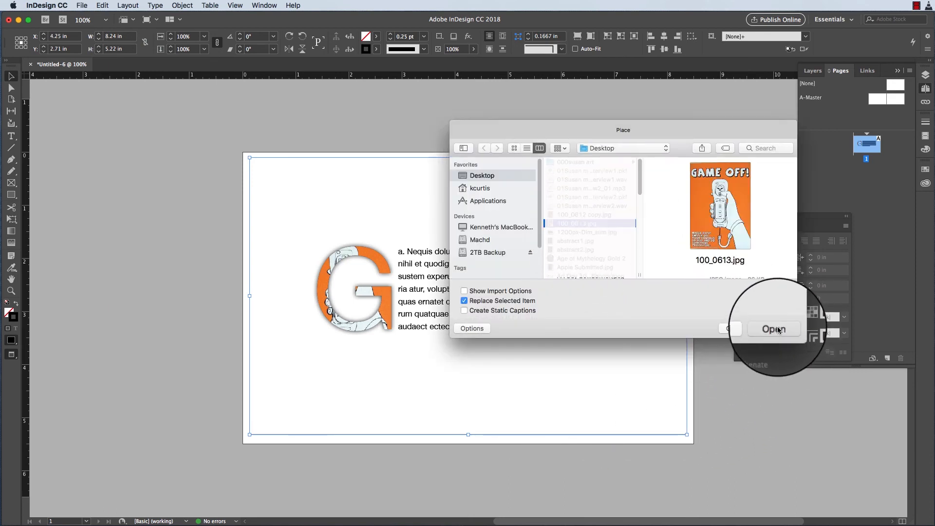
click(775, 329)
right_click(480, 292)
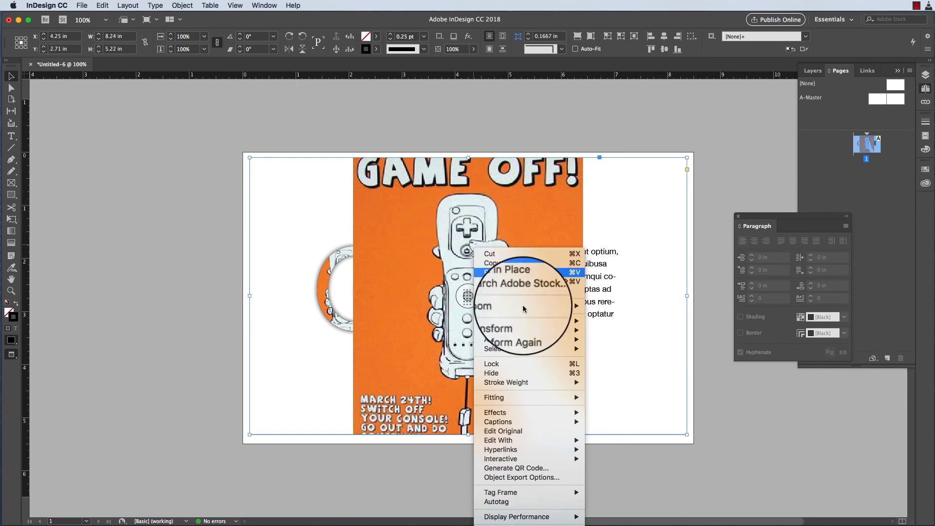
mouse_move(526, 397)
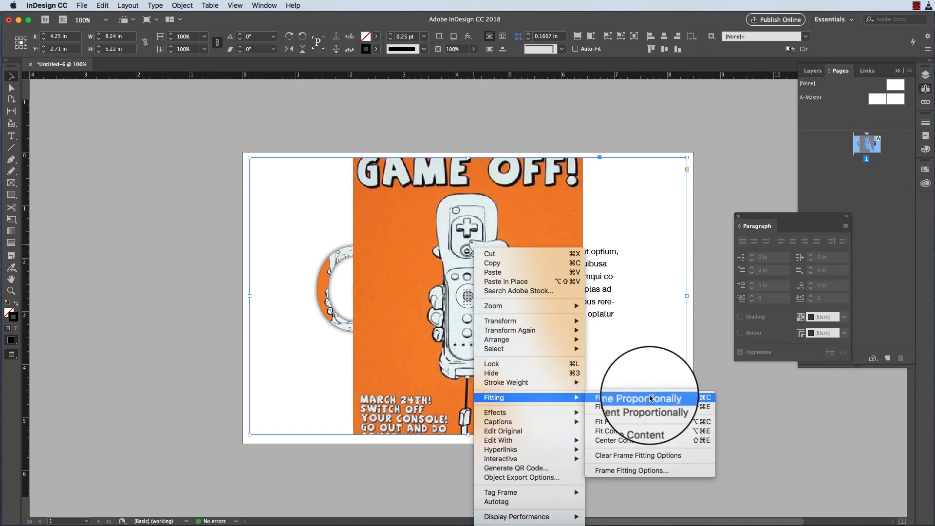
click(679, 397)
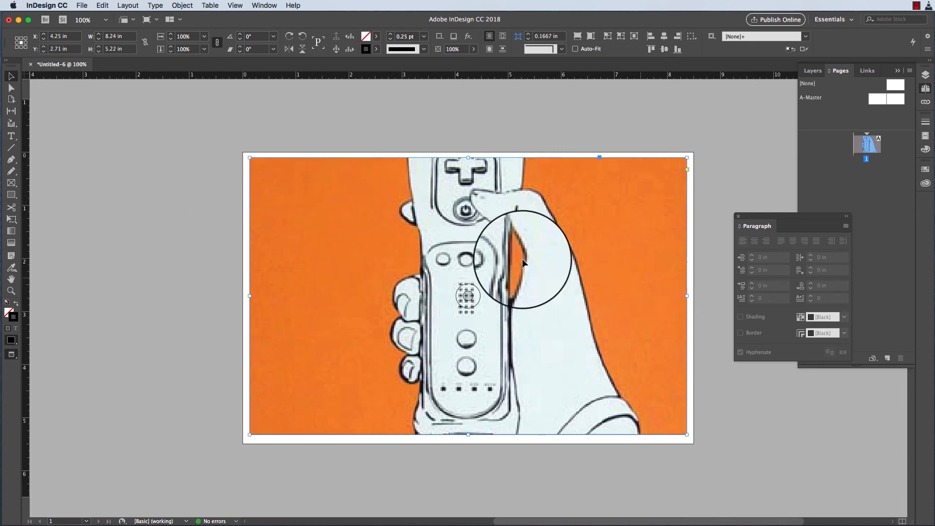
Draw a rectangular frame about 7.9 by 4.99 in just inside the edges of the image-filled border frame.
click(11, 185)
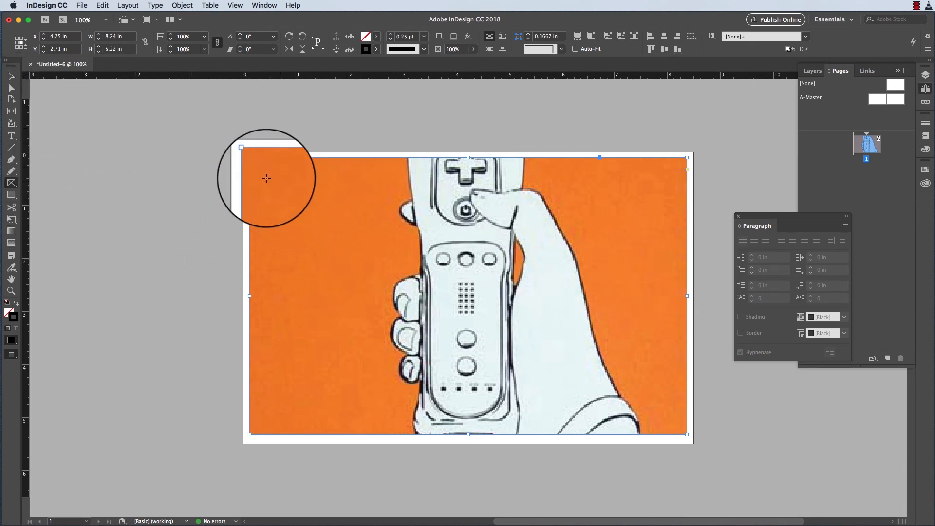
drag(259, 165, 683, 431)
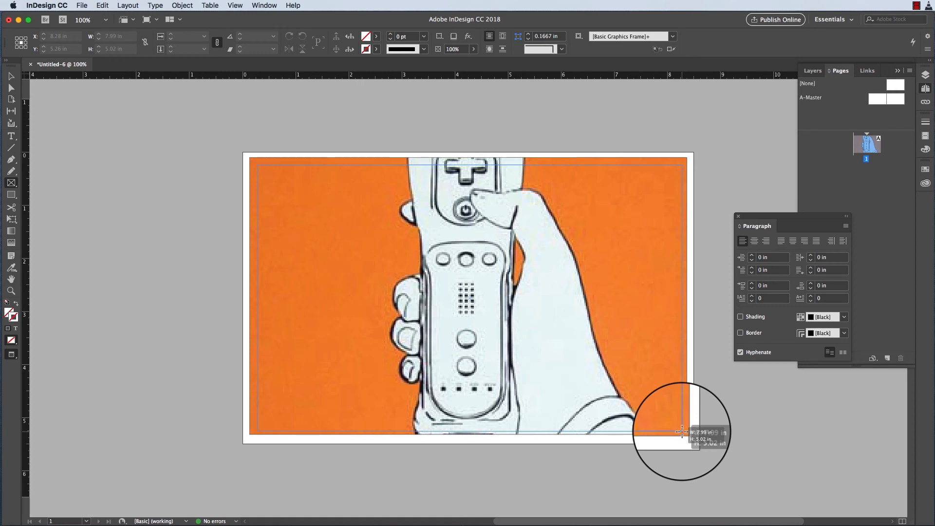
drag(682, 432, 678, 430)
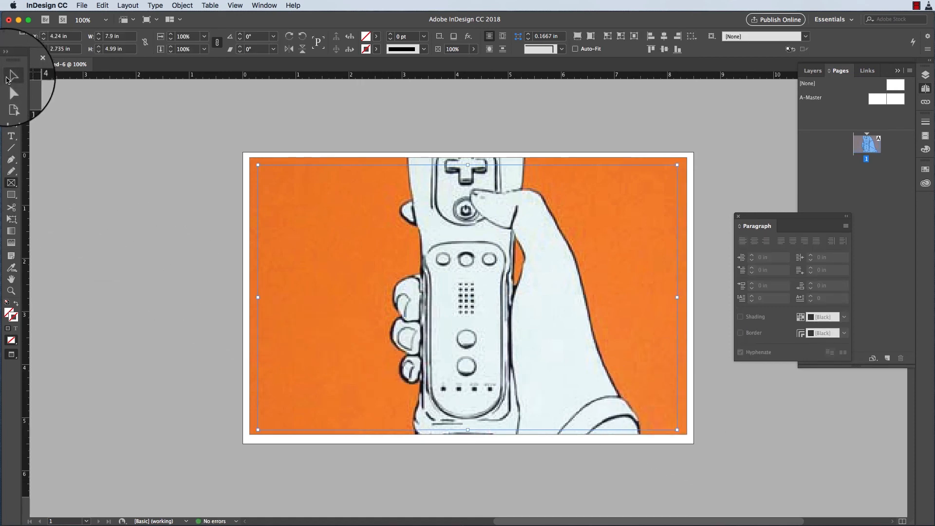
Fill the inner rectangular frame with solid white using a hex colour value.
double_click(7, 312)
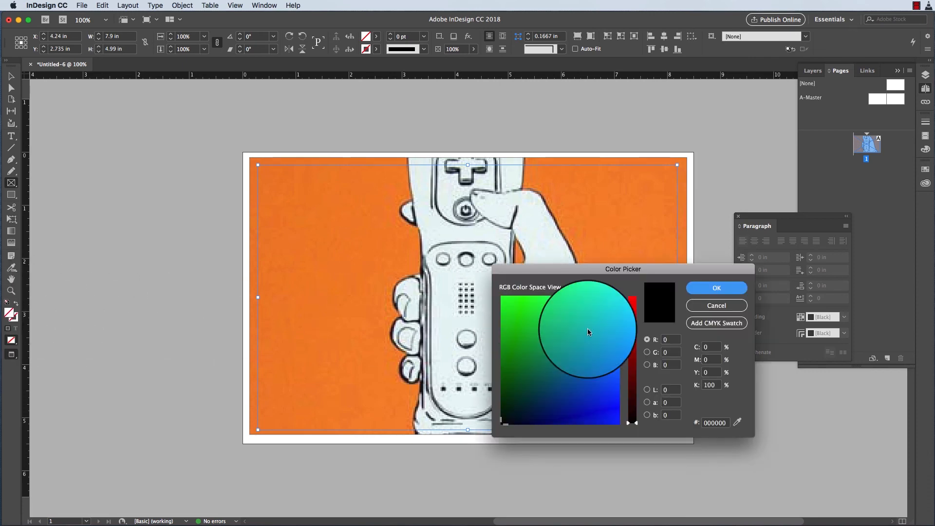
double_click(719, 426)
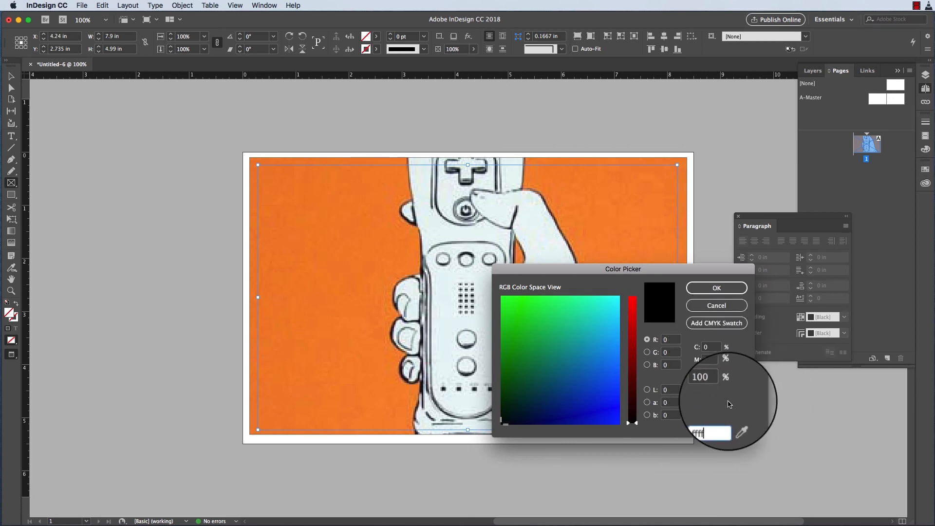
text(ff)
click(716, 288)
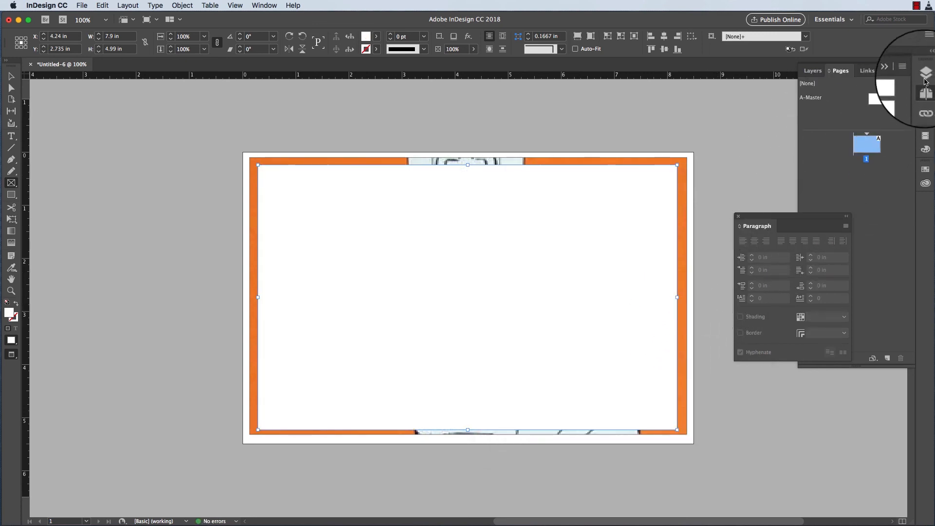
Move the white rectangle and the 100_0613.jpg frame below the text frame in Layer 1's stacking order, and deselect them.
click(264, 5)
click(267, 124)
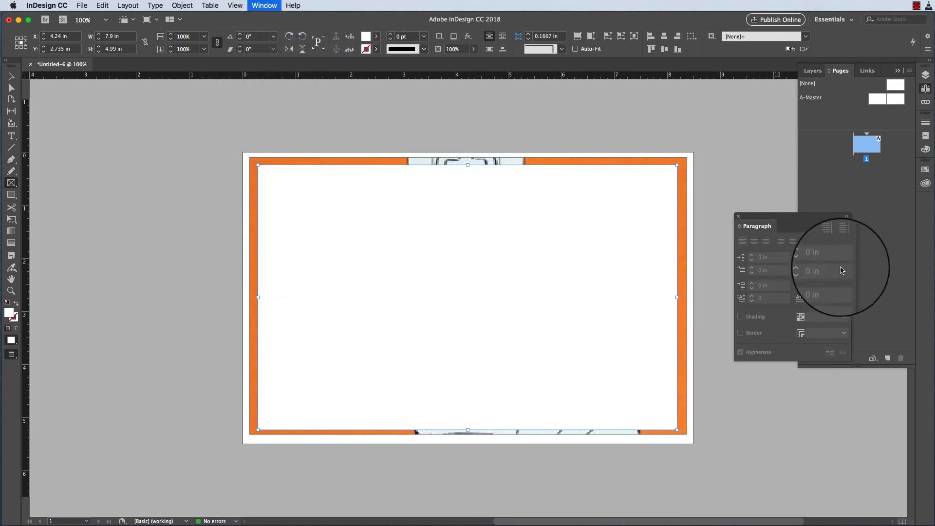
click(828, 83)
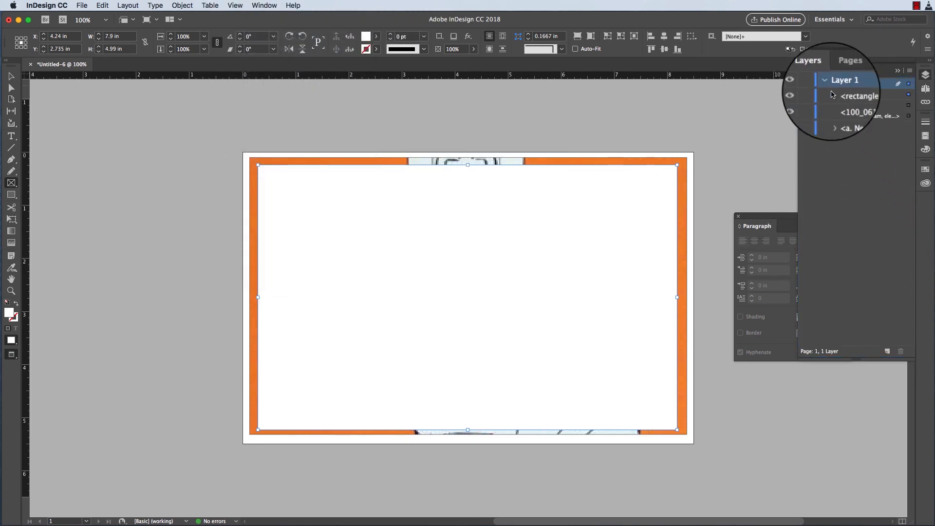
click(857, 95)
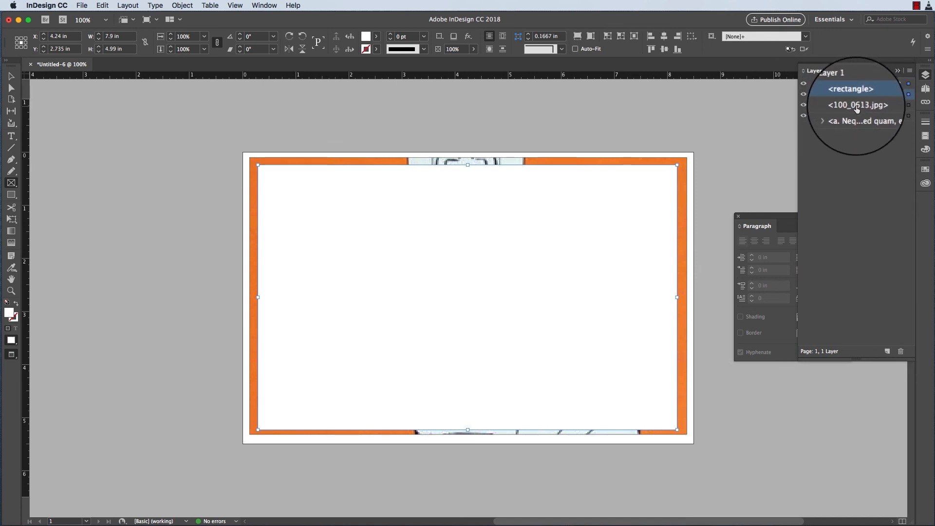
shift+click(852, 105)
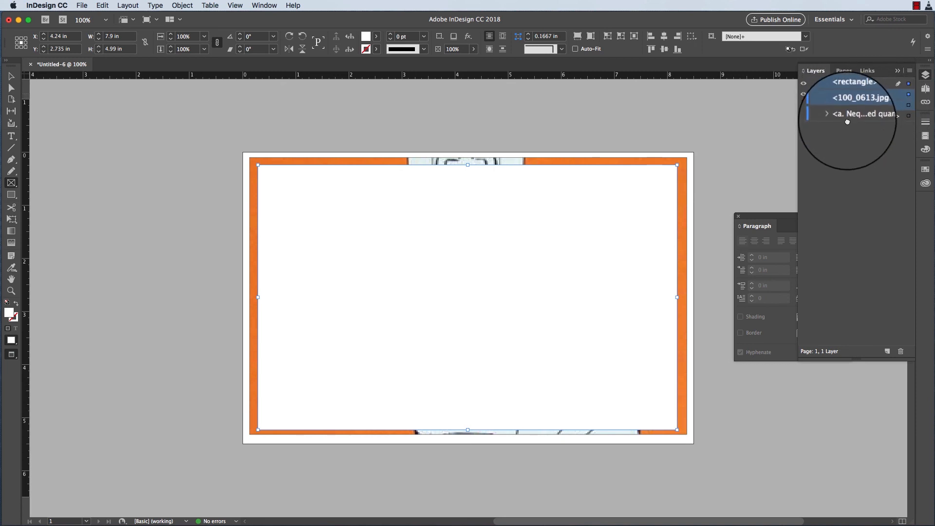
drag(847, 120, 847, 122)
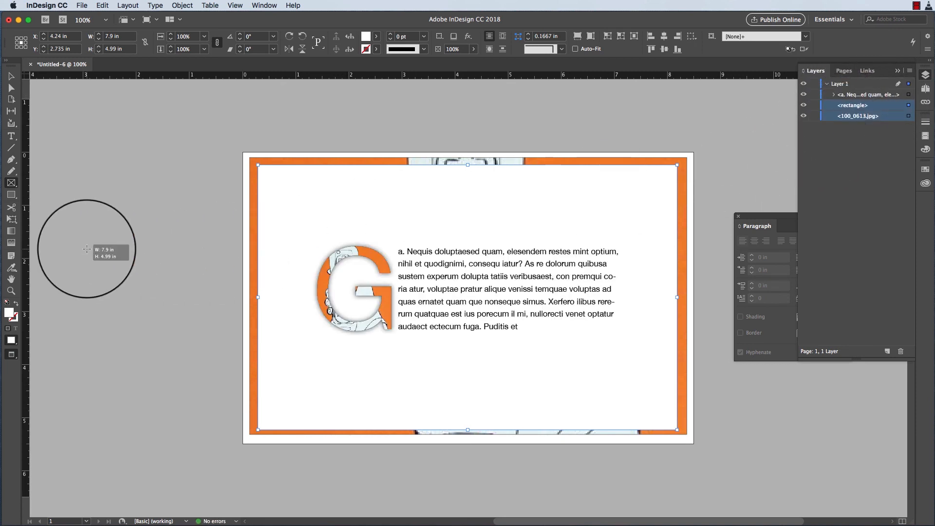
click(100, 256)
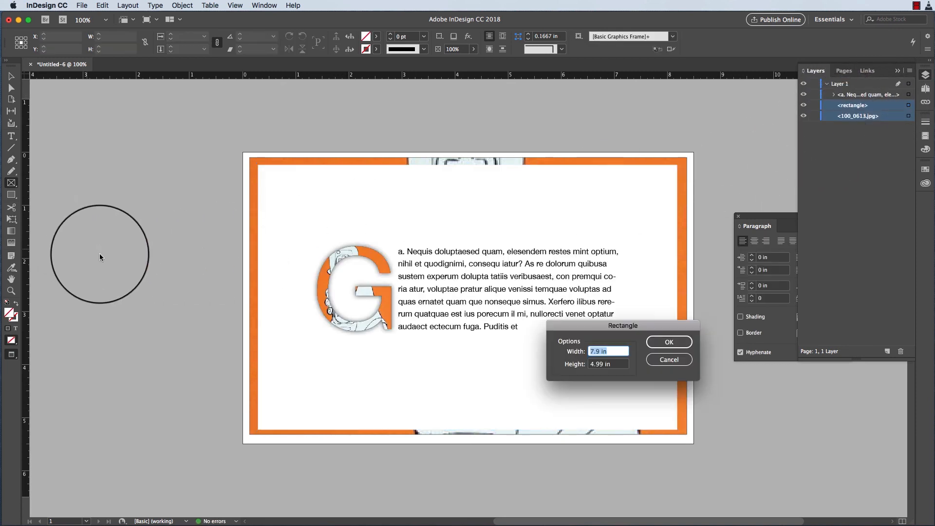
click(671, 359)
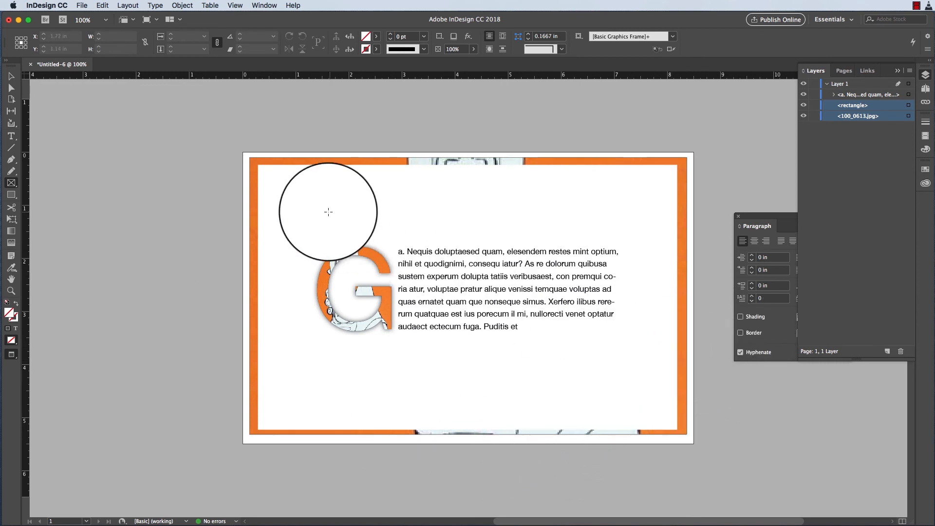